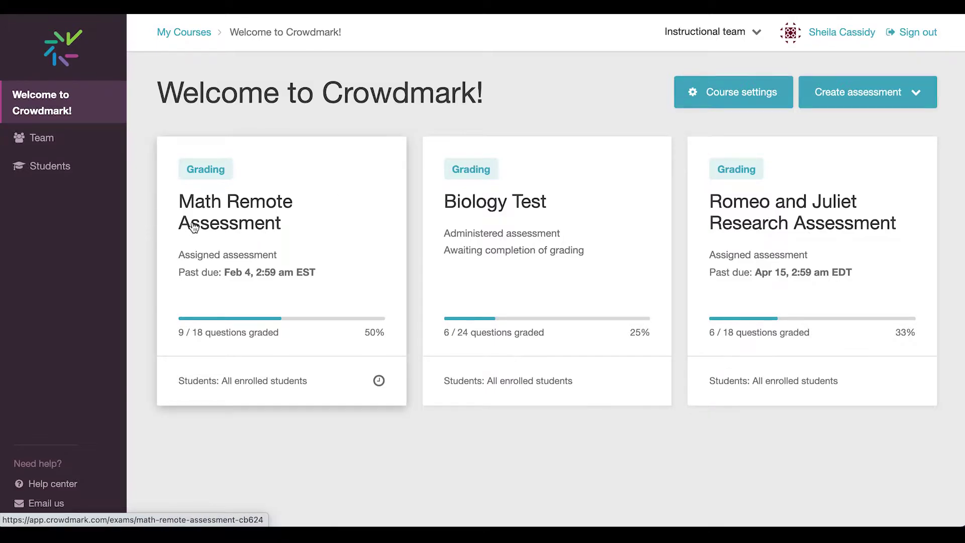
- Open the Math Remote Assessment and review grading progress for Q1, Q2 and Q3
left_click(261, 217)
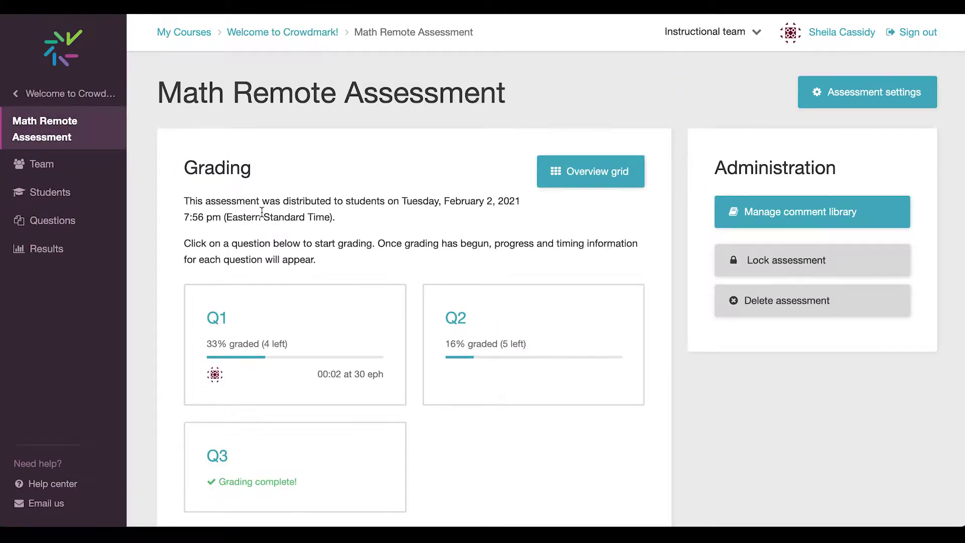
scroll(261, 215, "down", 3)
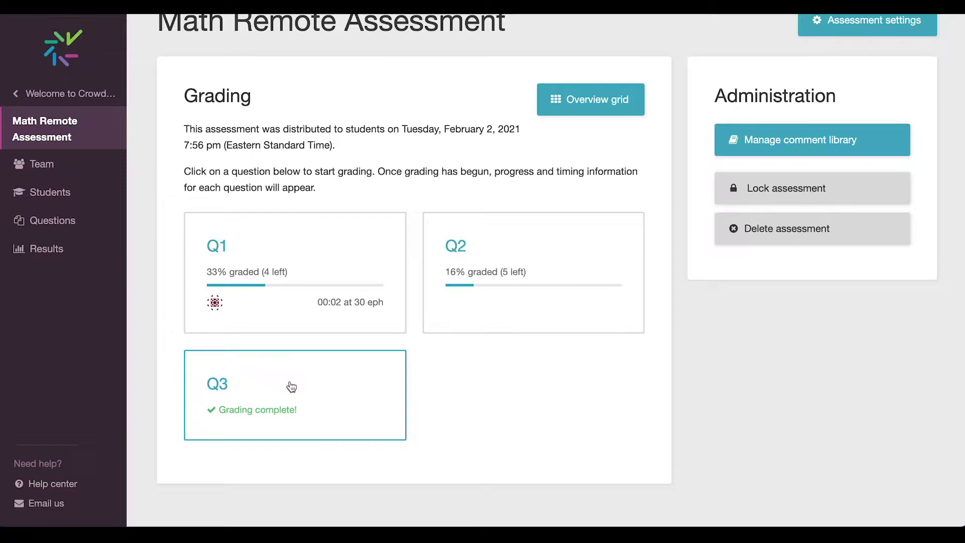
- Open the Q1 grader on Booklet 3, review its answers, then switch to its Q3 answer scored 1/1
left_click(303, 263)
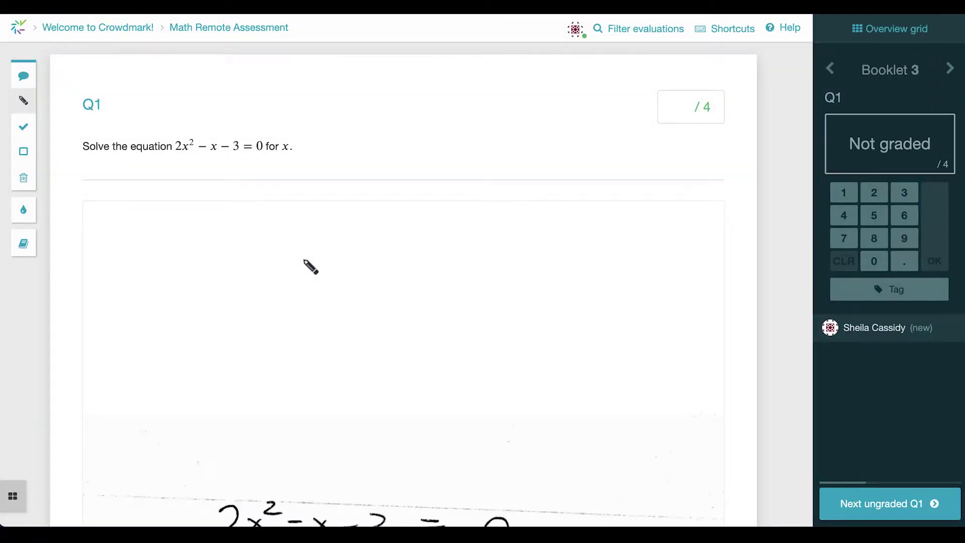
scroll(310, 267, "down", 7)
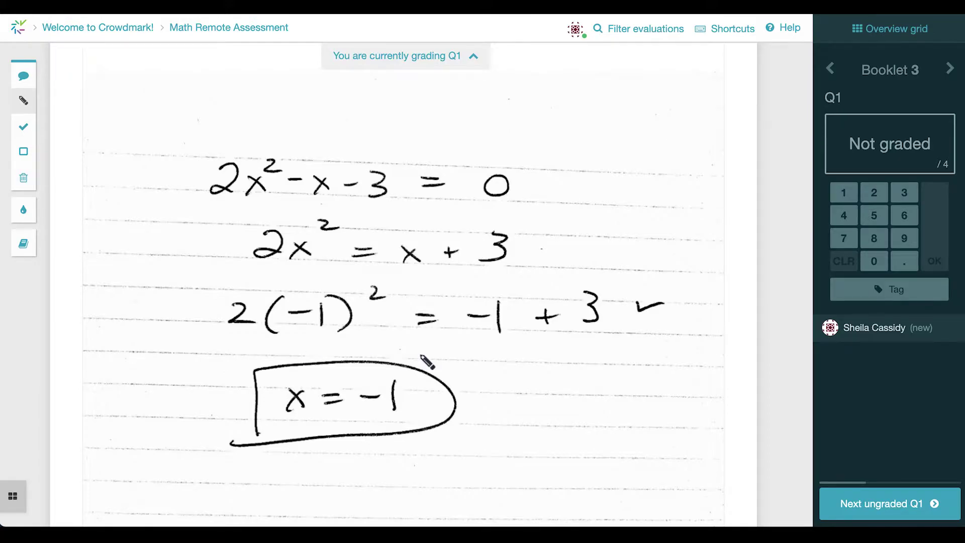
scroll(426, 361, "down", 3)
scroll(426, 361, "down", 8)
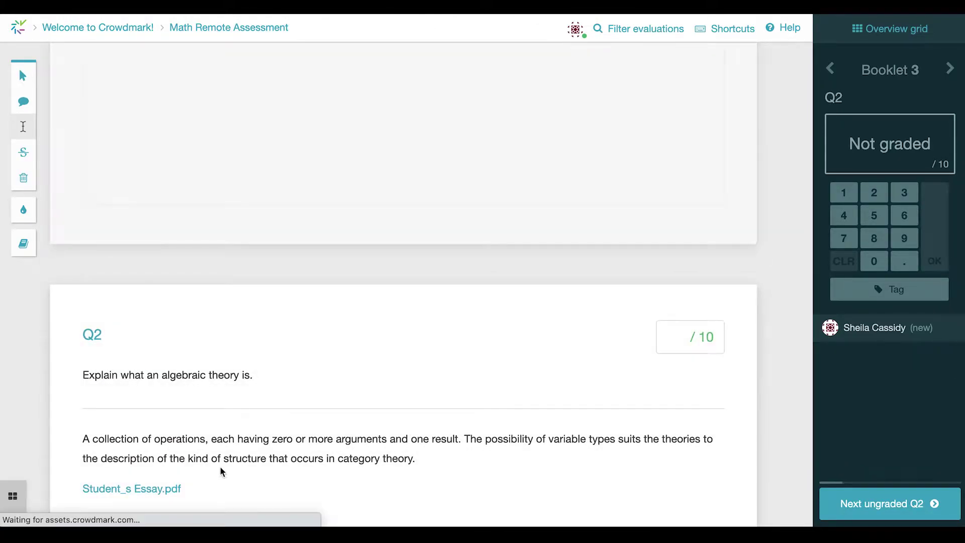
scroll(219, 467, "down", 8)
left_click(231, 426)
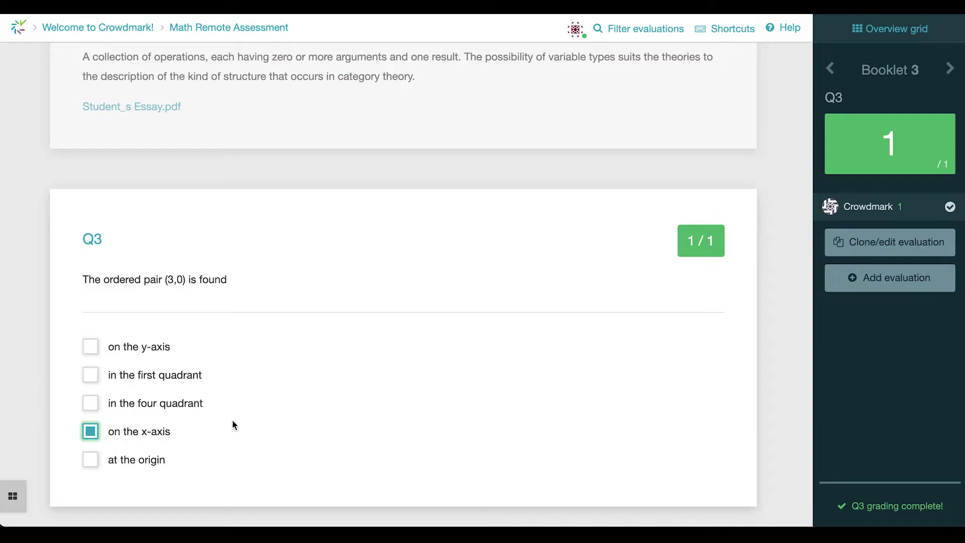
scroll(265, 274, "down", 10)
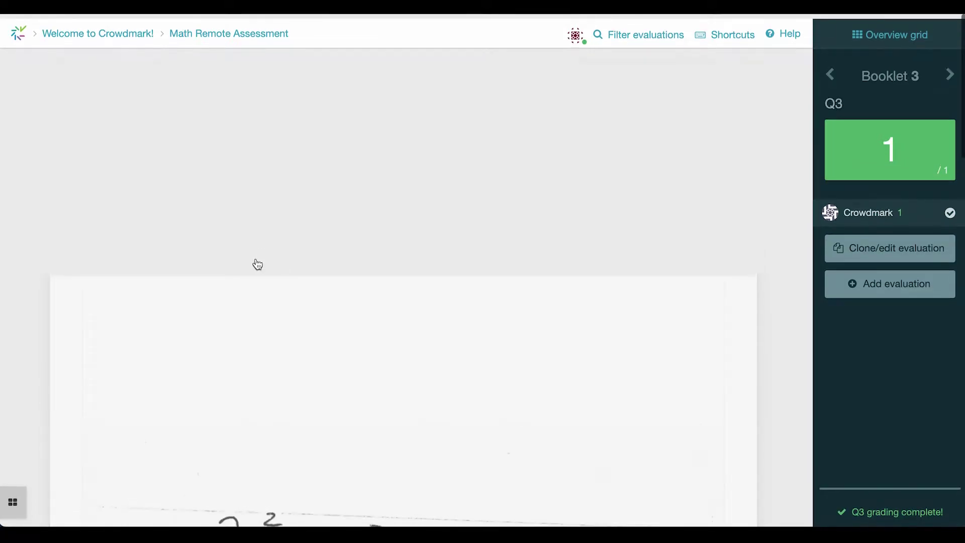
- On Booklet 3's Q1, underline the first equation and stamp checks beside the next two lines
left_click(243, 288)
scroll(246, 294, "down", 2)
scroll(251, 293, "down", 5)
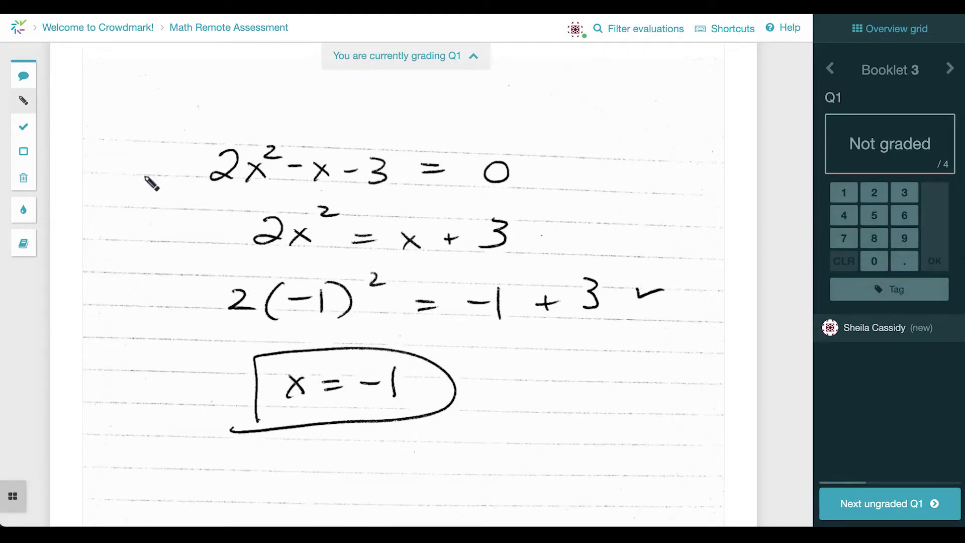
mouse_move(209, 202)
left_mouse_down()
mouse_move(426, 185)
mouse_move(506, 193)
left_mouse_up()
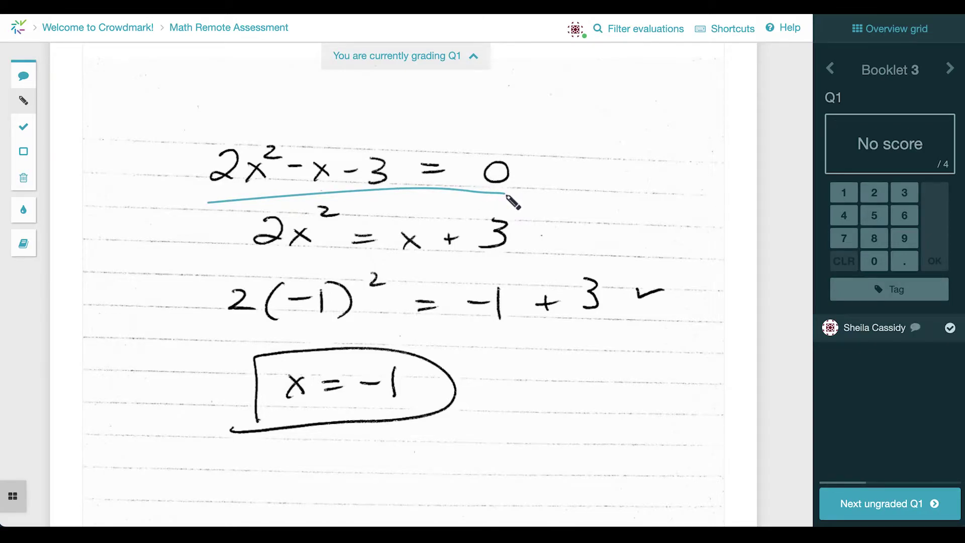
left_click(23, 126)
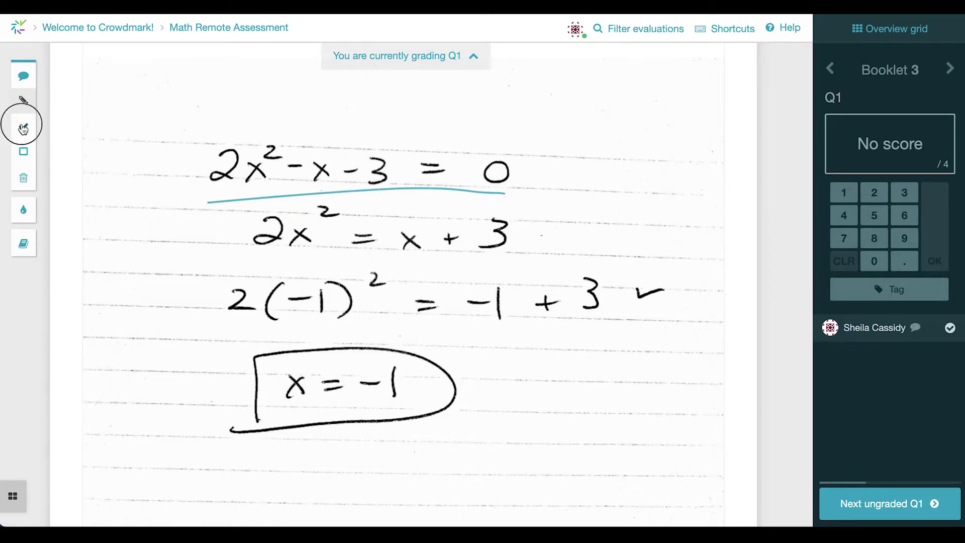
left_click(54, 126)
left_click(193, 232)
left_click(191, 295)
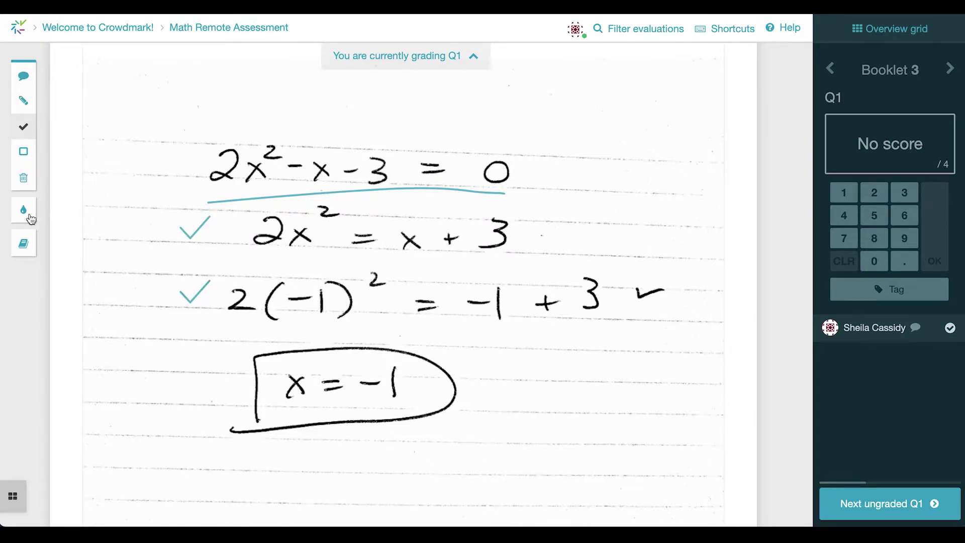
- Draw a yellow rectangle over 2(-1)² on the third line, then delete it
left_click(23, 209)
left_click(72, 210)
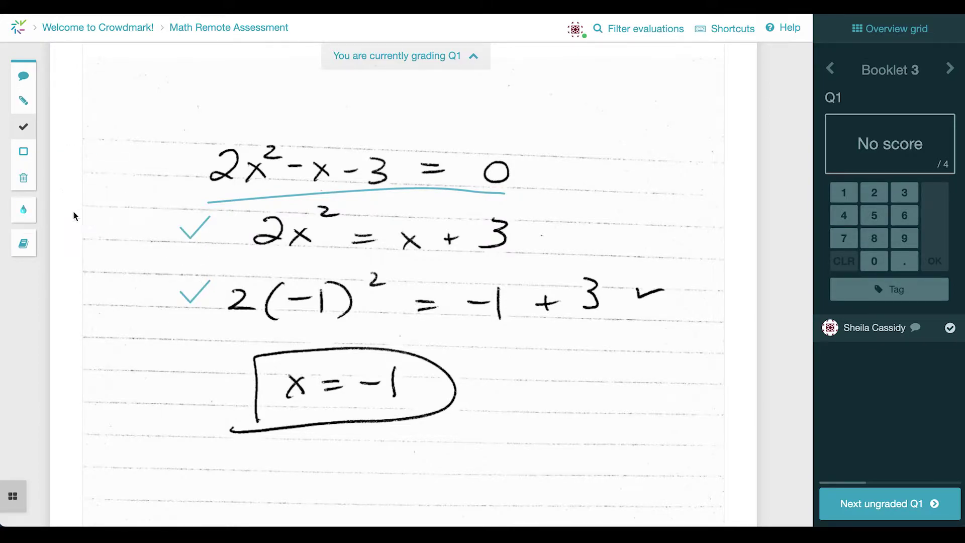
left_click(23, 151)
left_click_drag(222, 279, 424, 326)
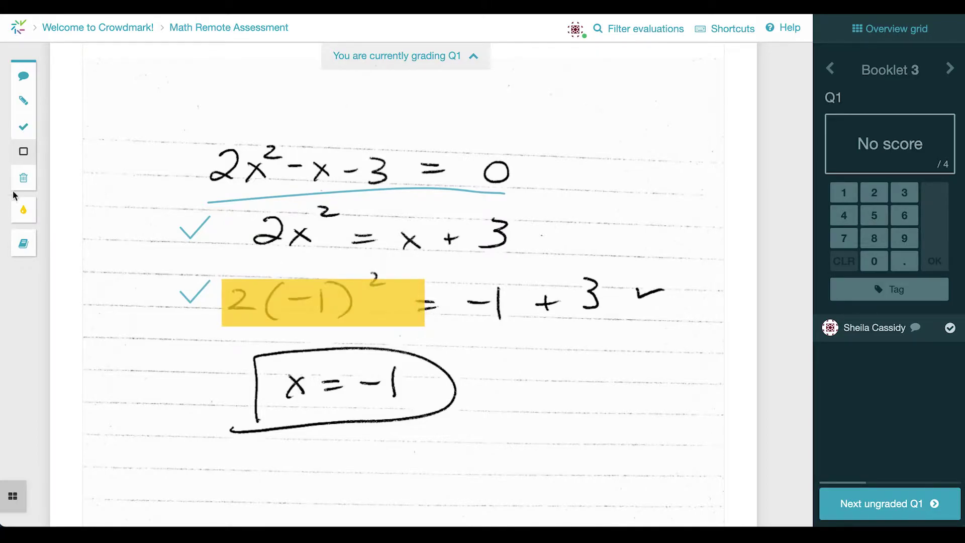
left_click(23, 178)
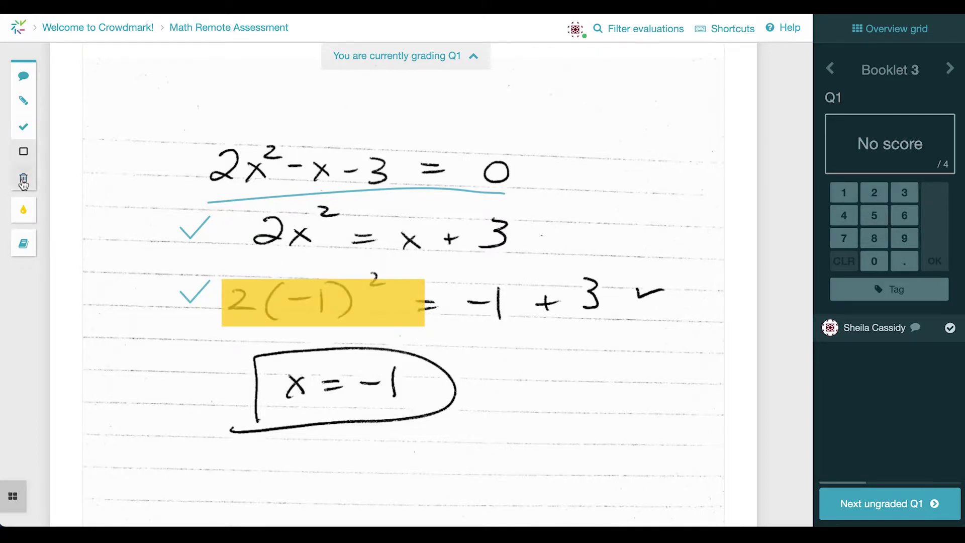
left_click(280, 307)
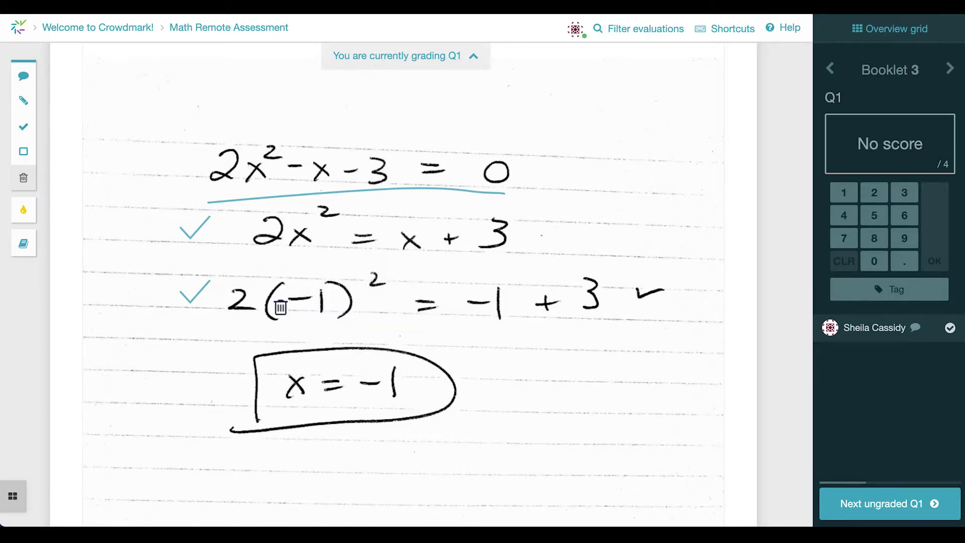
- Add a 'Great work!' comment beside the first Q1 equation
left_click(24, 79)
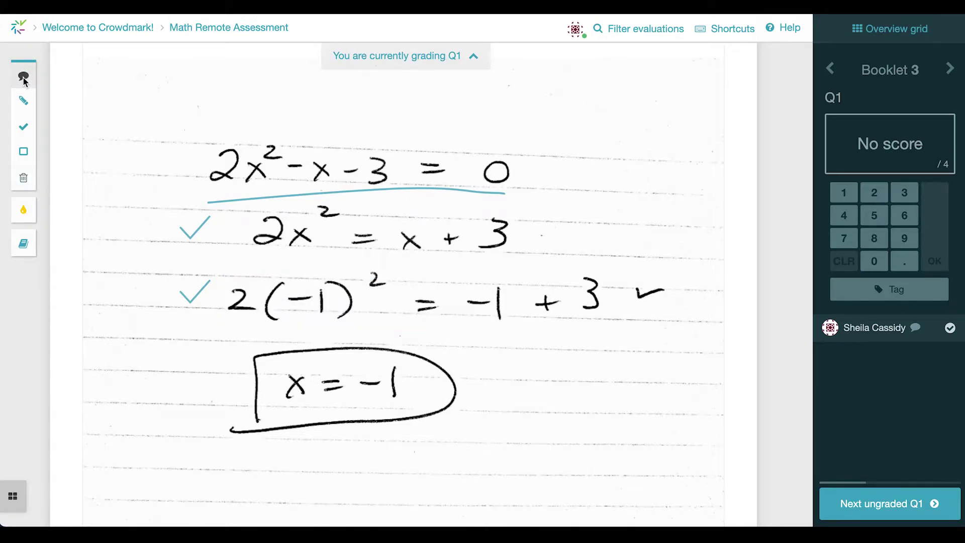
left_click(582, 166)
type("Great work!")
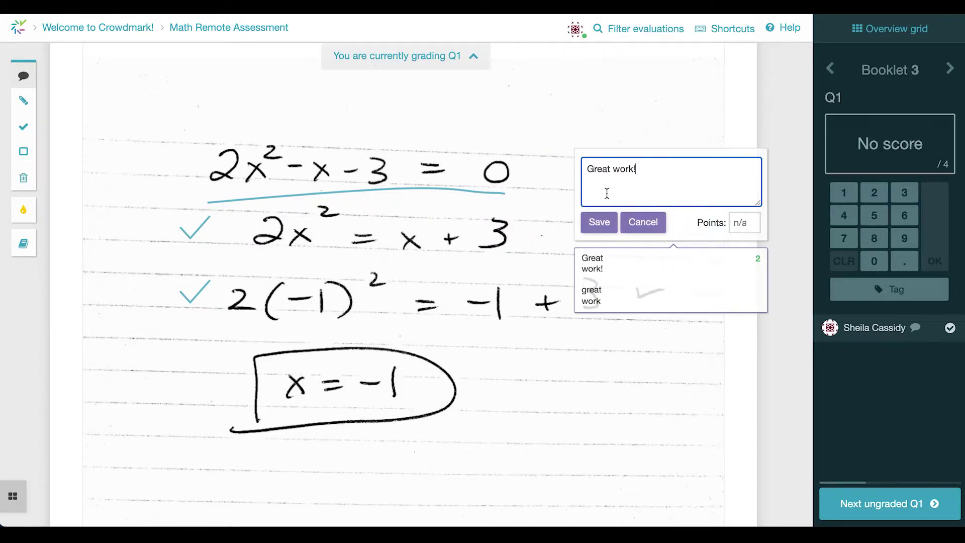
left_click(606, 227)
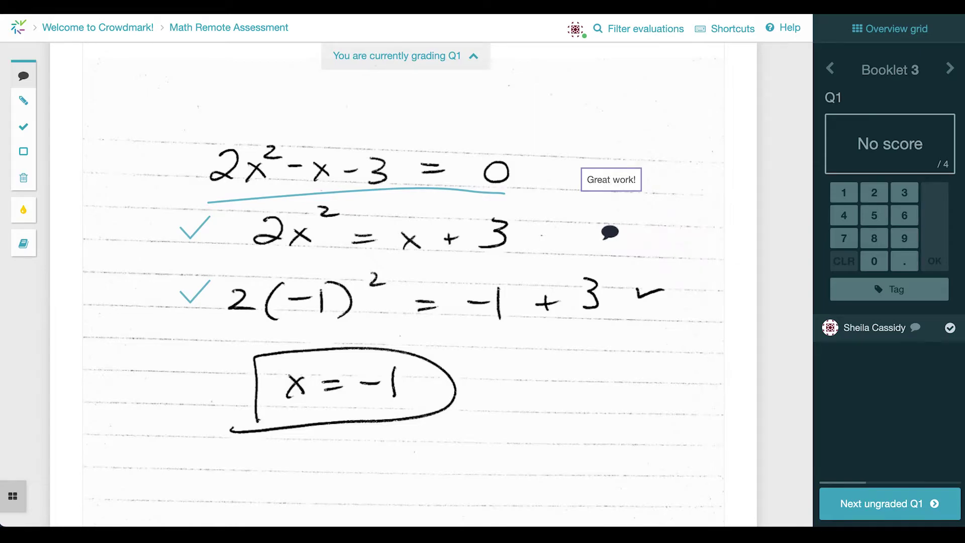
- Browse the Q1 comment library
left_click(23, 243)
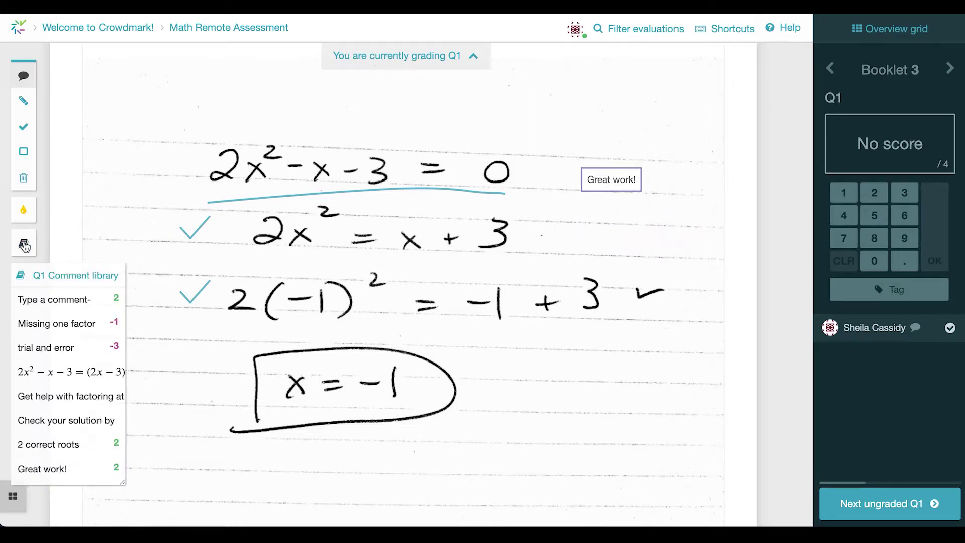
scroll(73, 408, "down", 3)
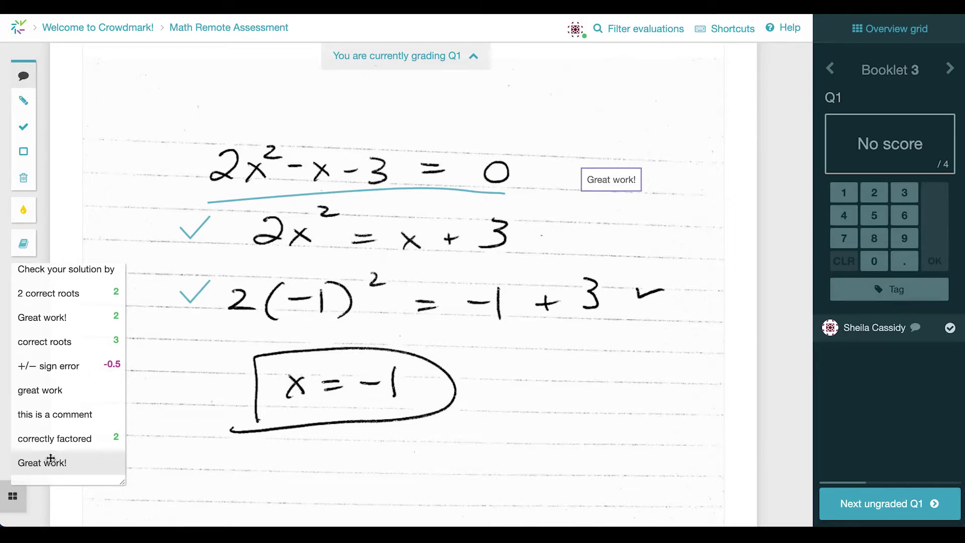
scroll(51, 451, "up", 3)
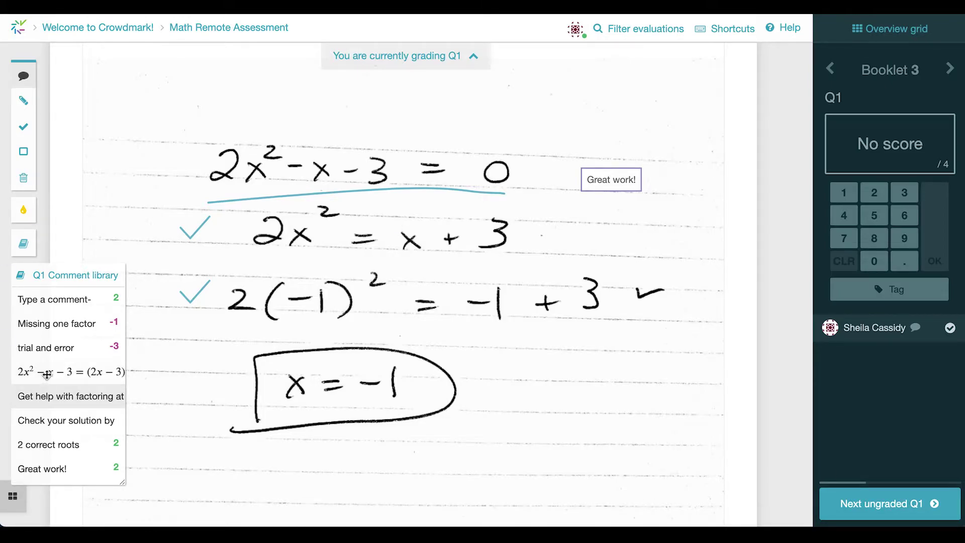
- Place the factored-equation, check-your-solution and factoring-help library comments on Booklet 3's Q1
left_click_drag(47, 376, 538, 365)
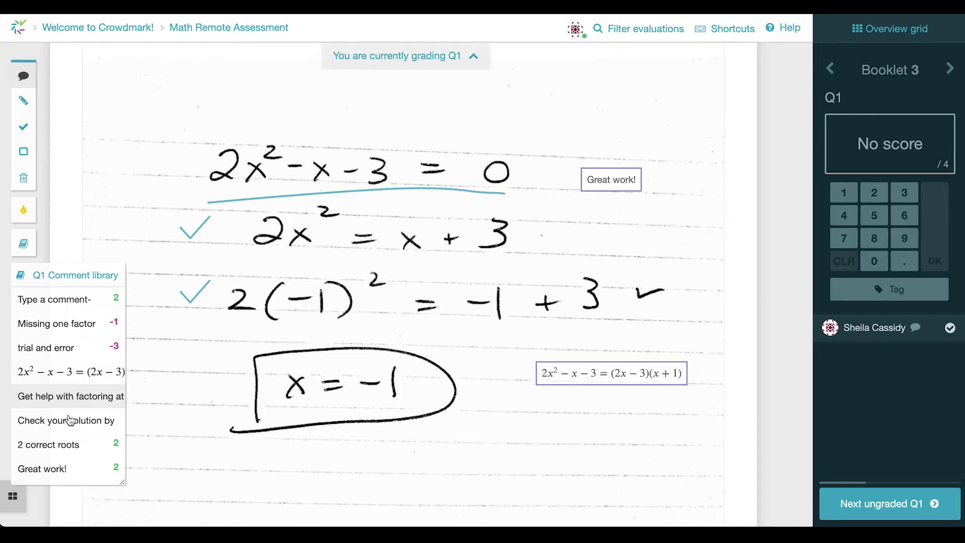
left_click_drag(63, 419, 351, 387)
left_click_drag(71, 394, 142, 107)
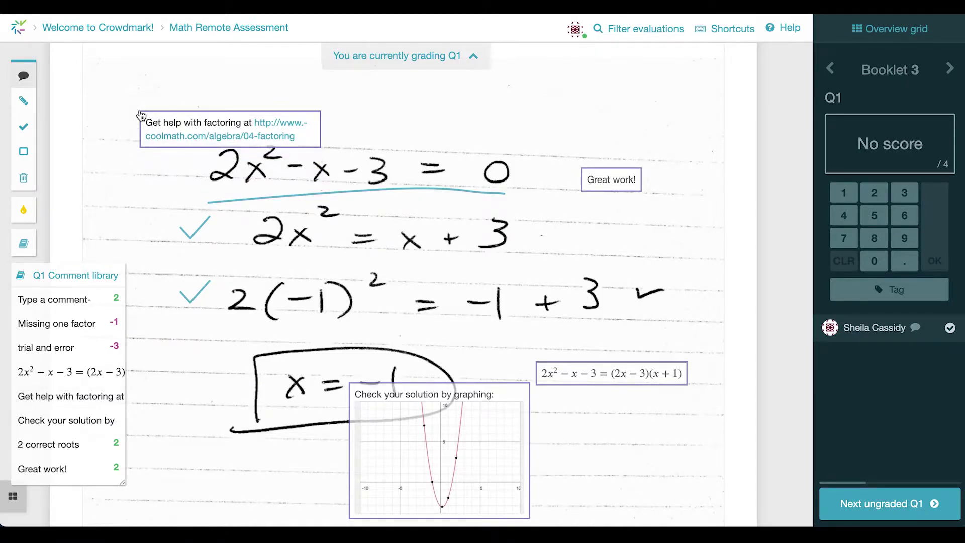
scroll(79, 421, "down", 3)
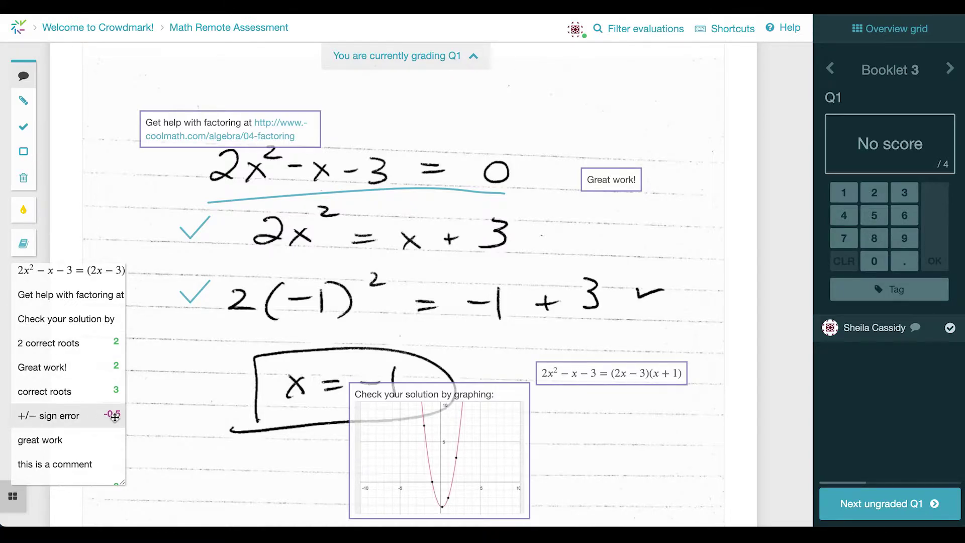
- Add the 2 correct roots and sign error comments for 3.5/4, then move to Booklet 4
left_click_drag(44, 343, 432, 288)
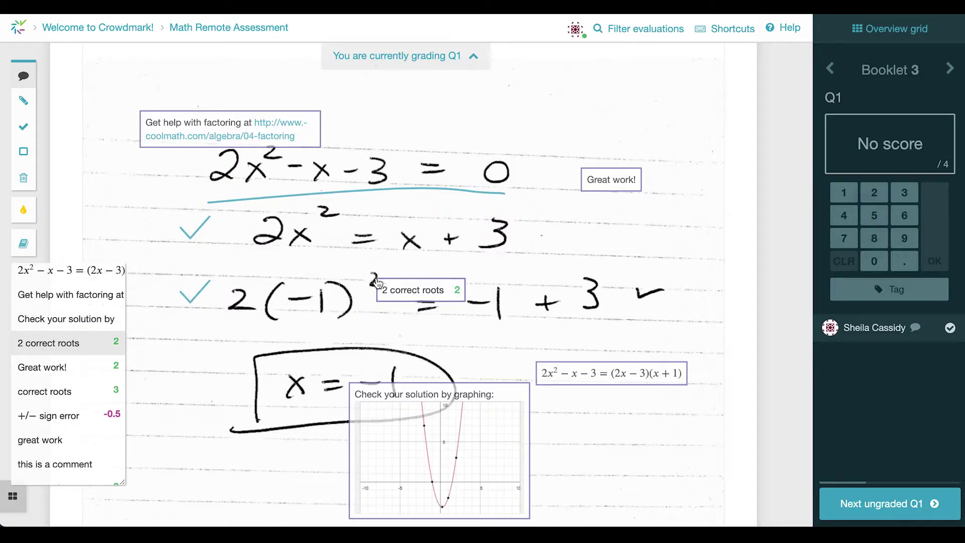
scroll(60, 431, "down", 1)
scroll(60, 431, "down", 1)
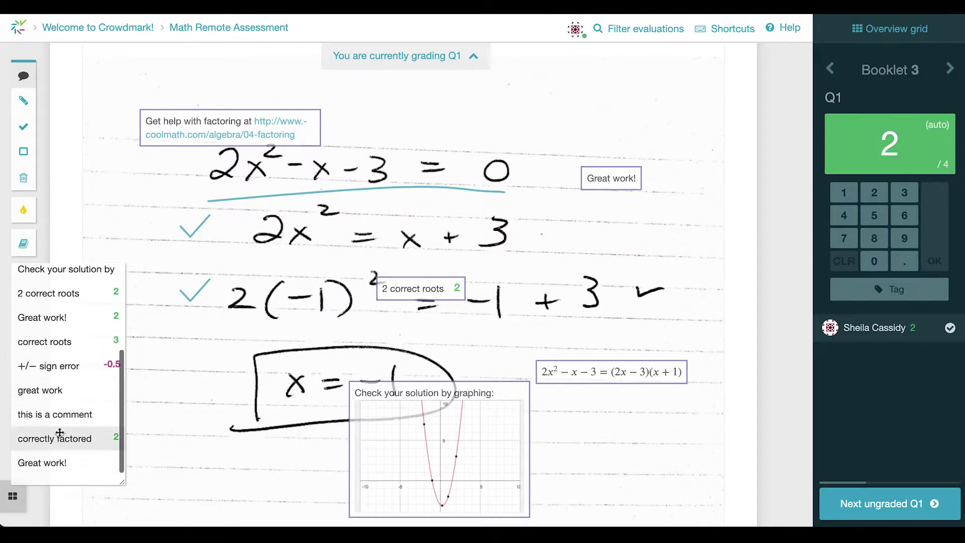
left_click_drag(68, 437, 391, 317)
left_click_drag(62, 365, 386, 249)
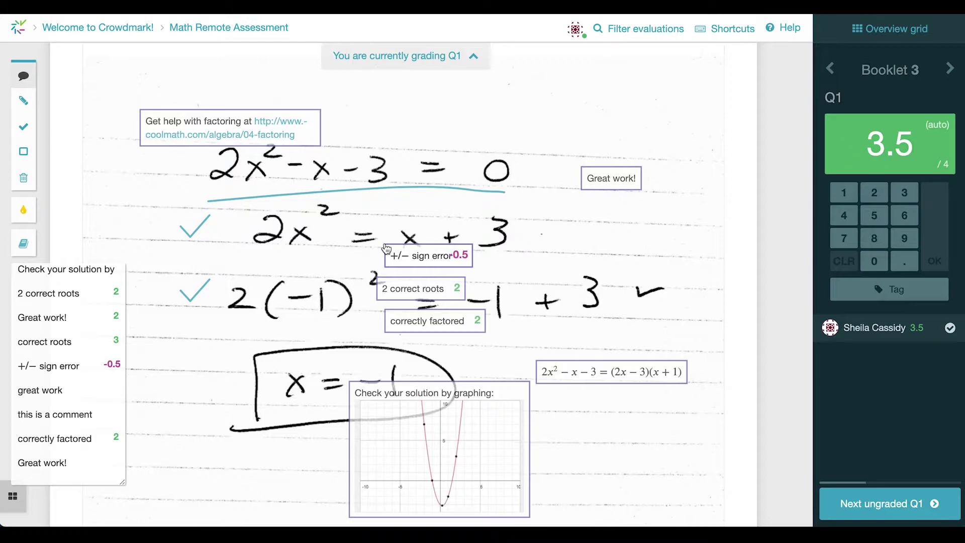
key("Return")
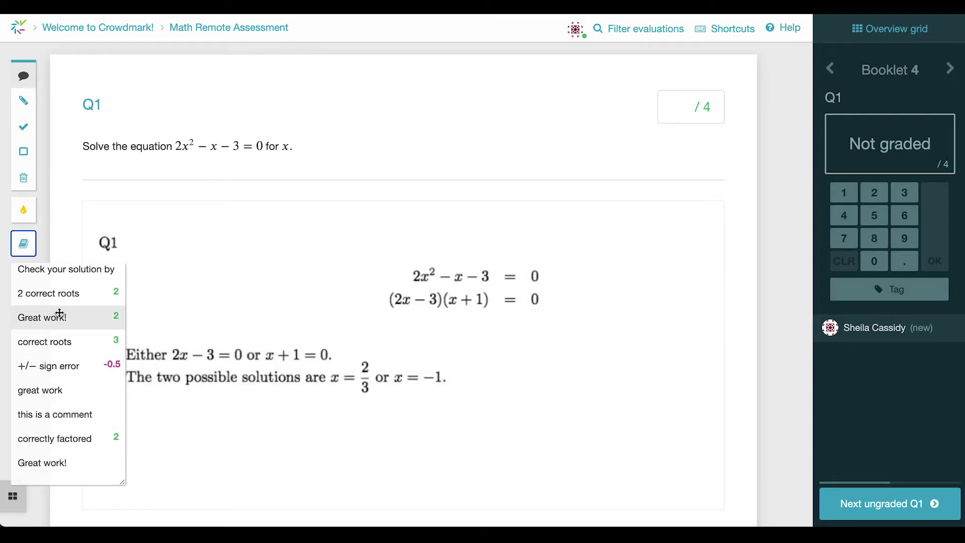
- Score Booklet 4's Q1 4/4 with 'Great work!' and 'correctly factored' comments, then go to Booklet 5
left_click_drag(56, 315, 365, 308)
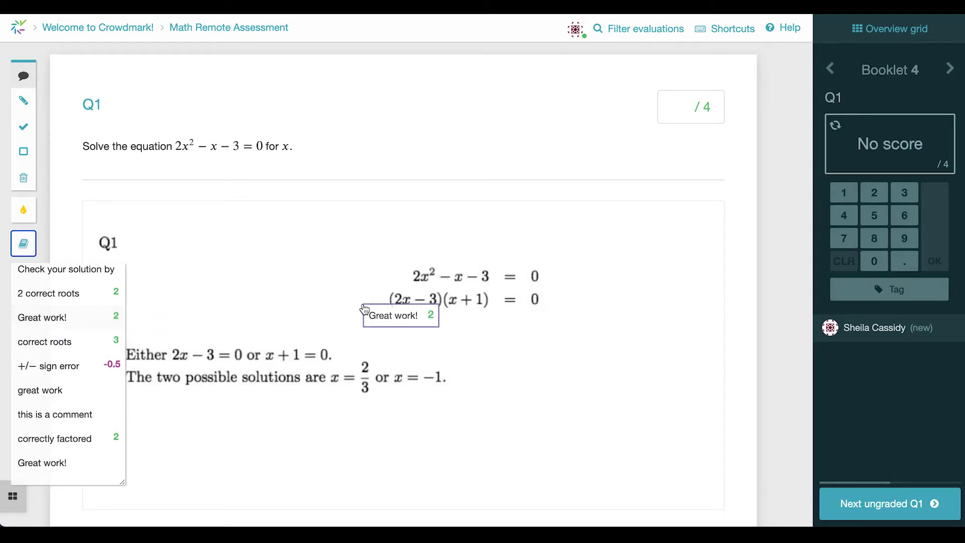
left_click_drag(50, 438, 368, 396)
scroll(64, 312, "up", 2)
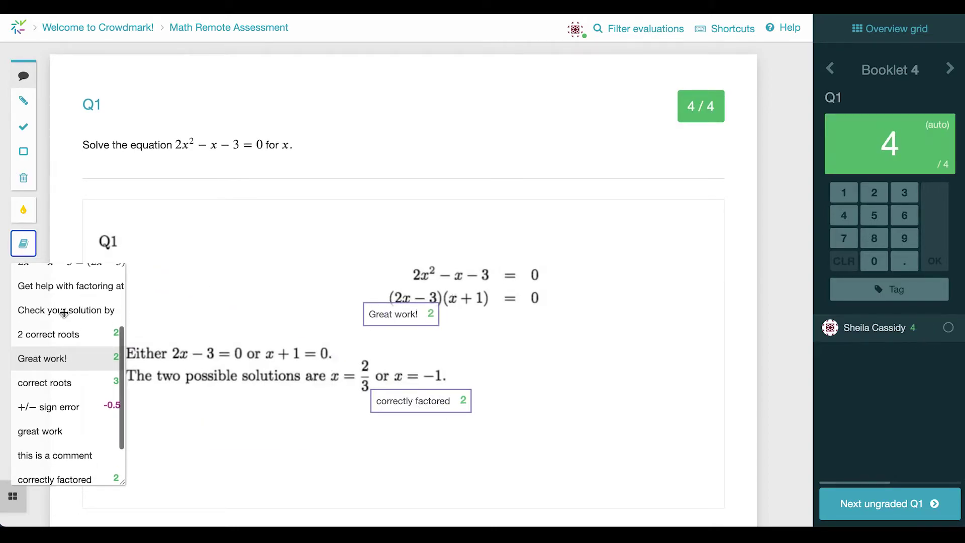
scroll(63, 312, "up", 1)
left_click_drag(56, 324, 556, 271)
key("Return")
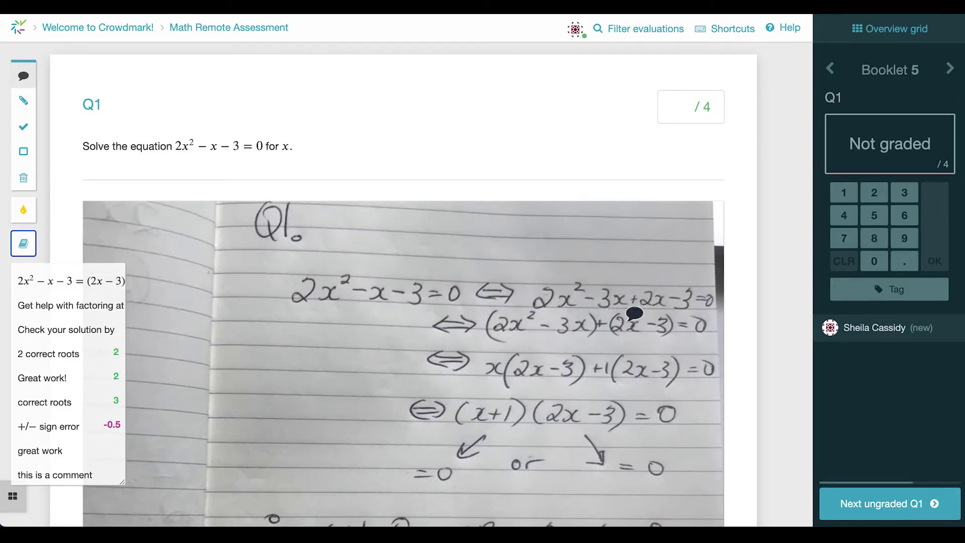
- Tag Booklet 5's Q1 answer with 'example'
scroll(634, 313, "down", 5)
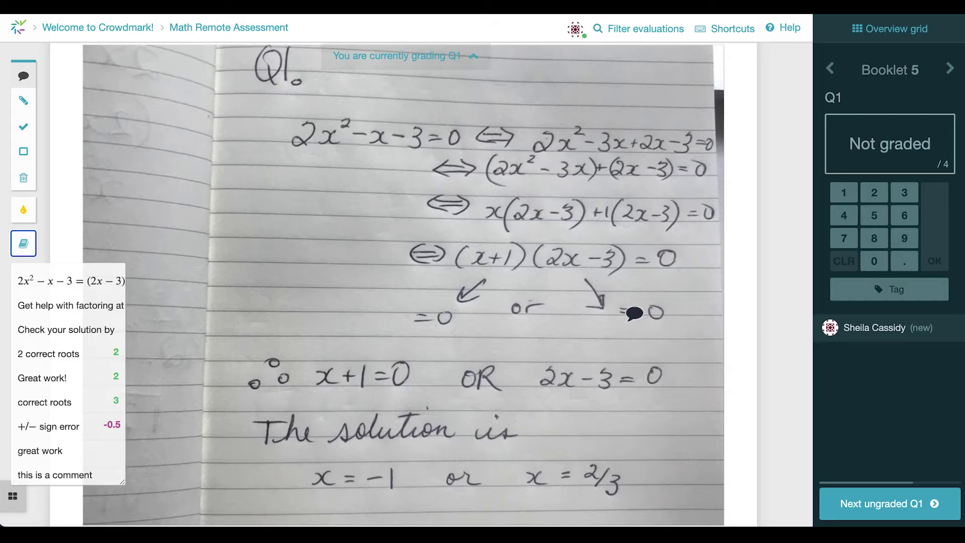
left_click(902, 293)
type("example")
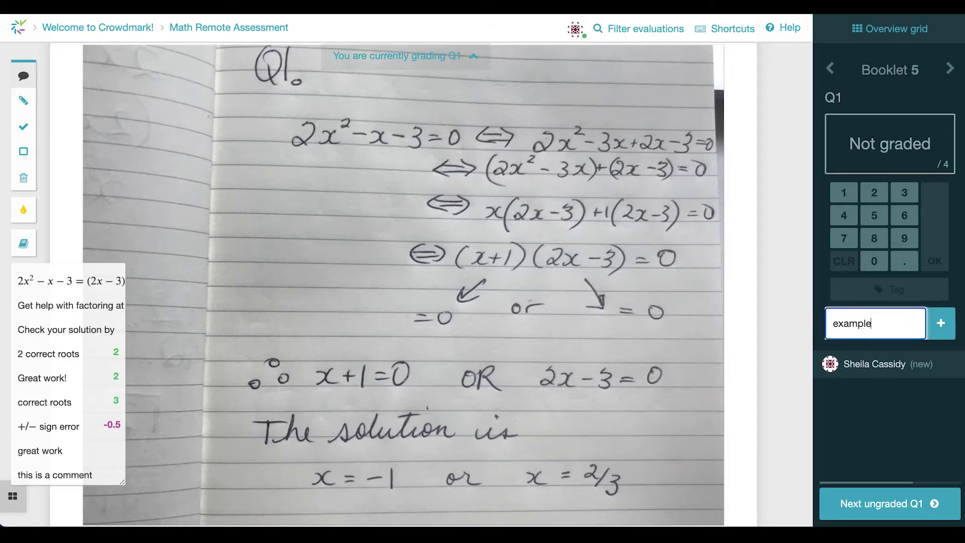
key("Return")
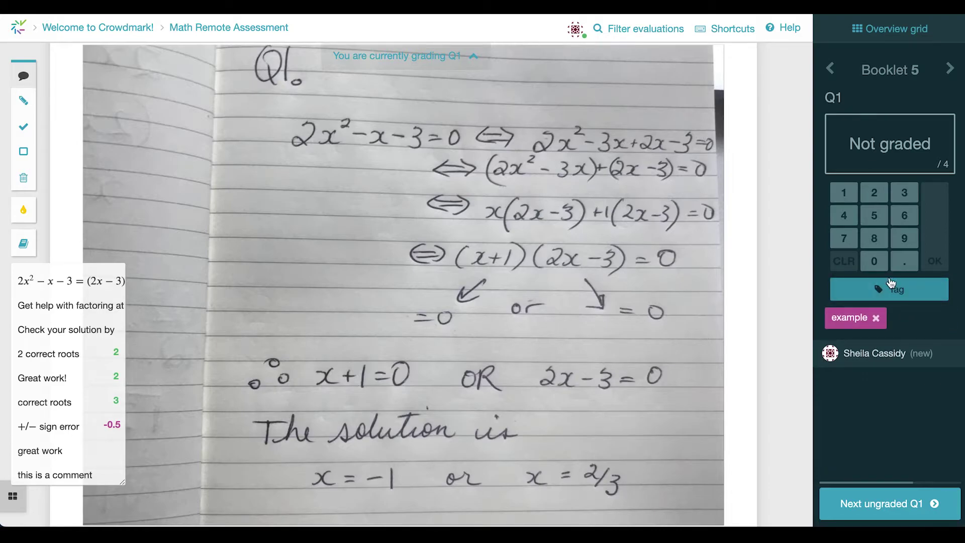
left_click(639, 27)
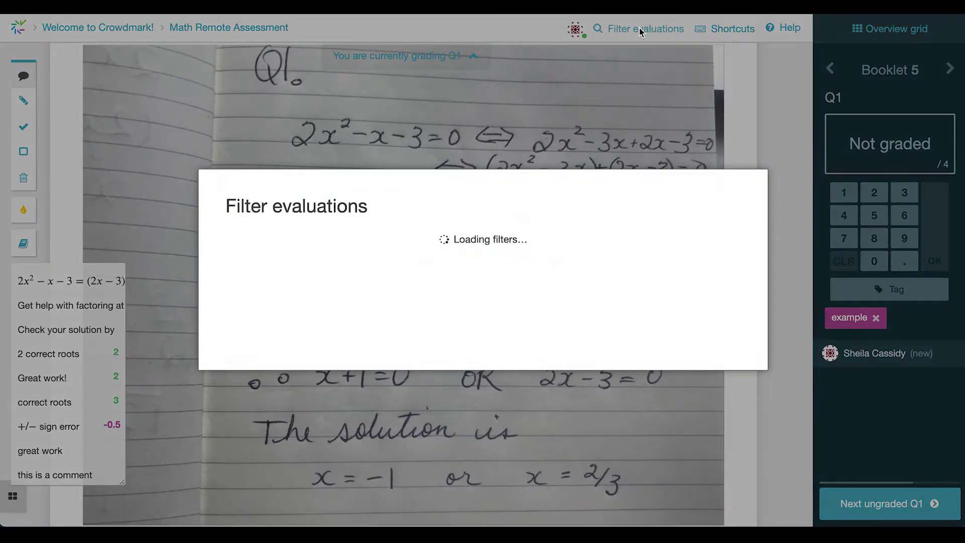
left_click(504, 258)
left_click(504, 259)
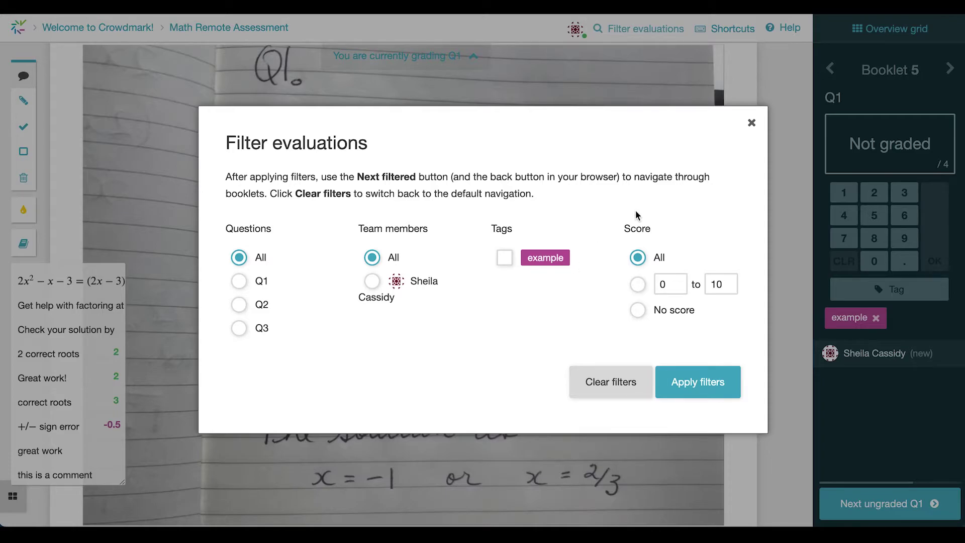
left_click(750, 122)
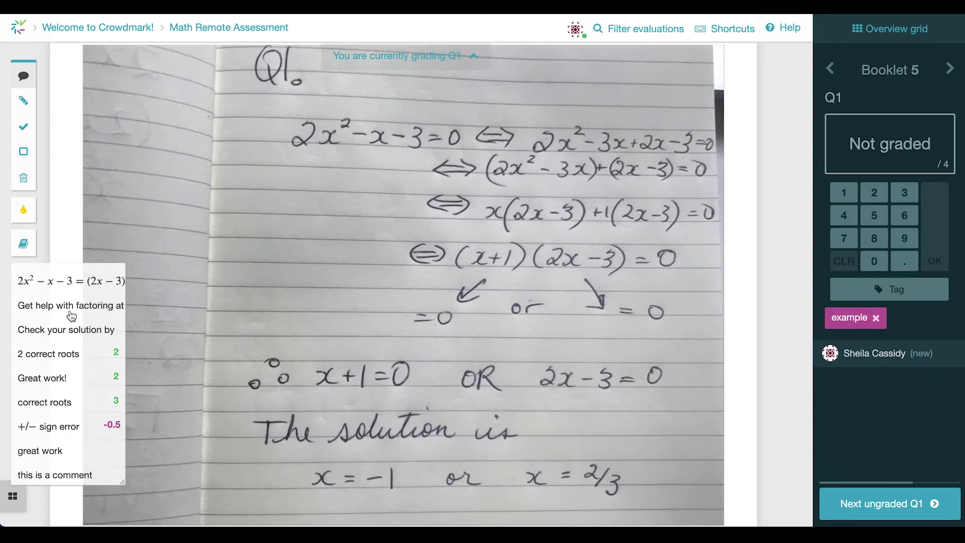
- Lower the library comment 'Type a comment- here is an update' from 2 to 1 point in both uses
scroll(71, 315, "up", 3)
left_click(68, 276)
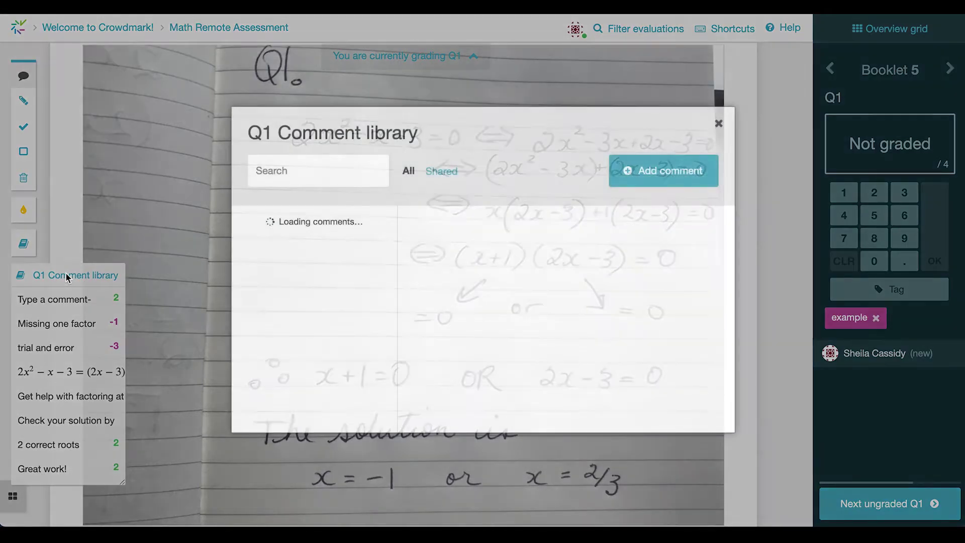
scroll(311, 271, "down", 5)
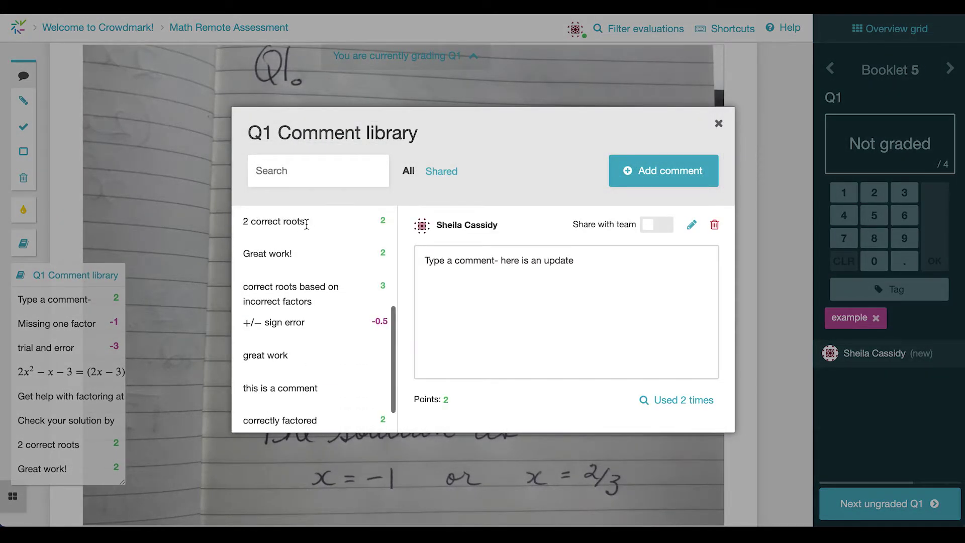
left_click(691, 226)
left_click(471, 413)
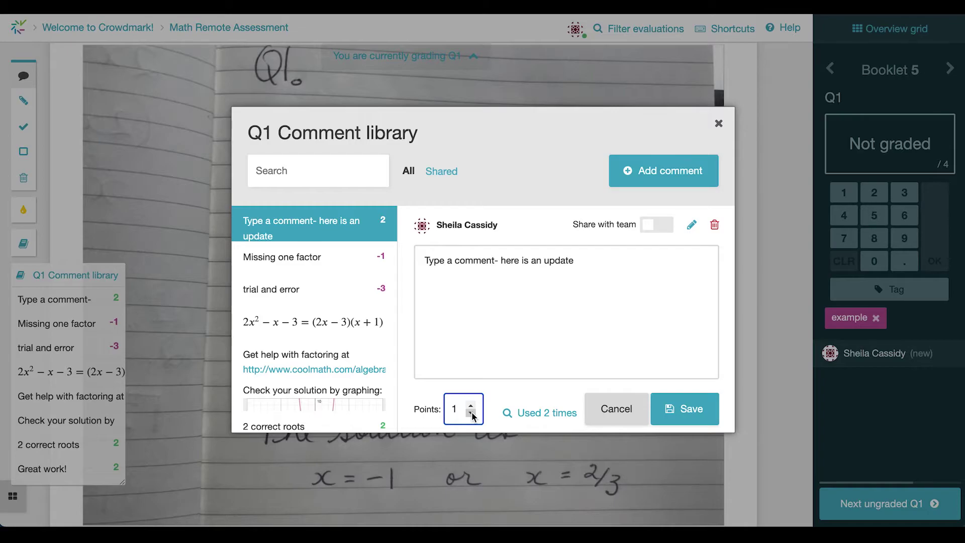
left_click(710, 408)
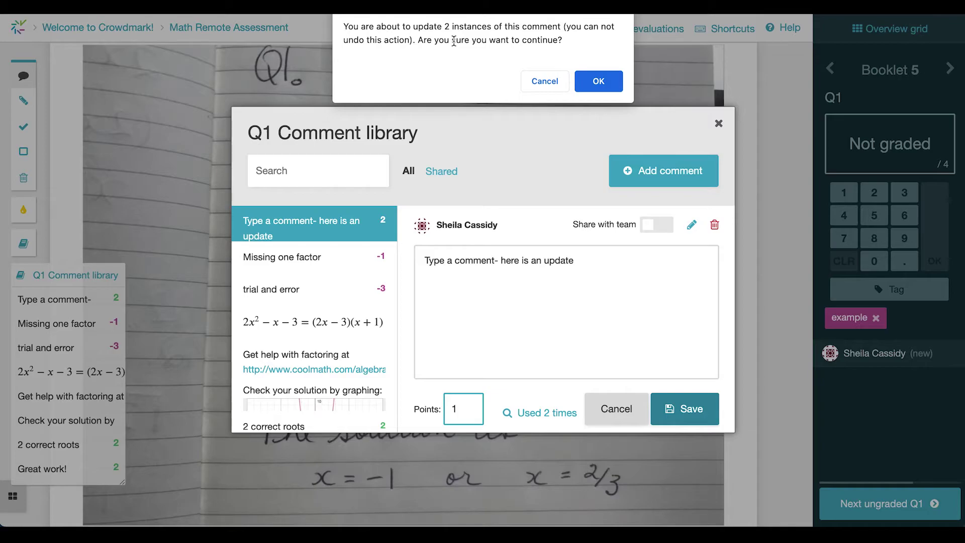
left_click(600, 82)
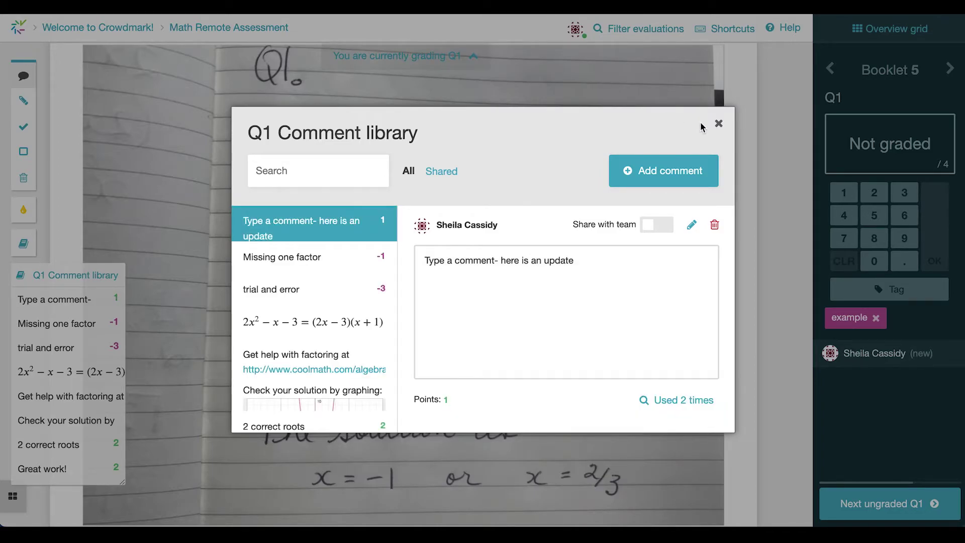
left_click(718, 123)
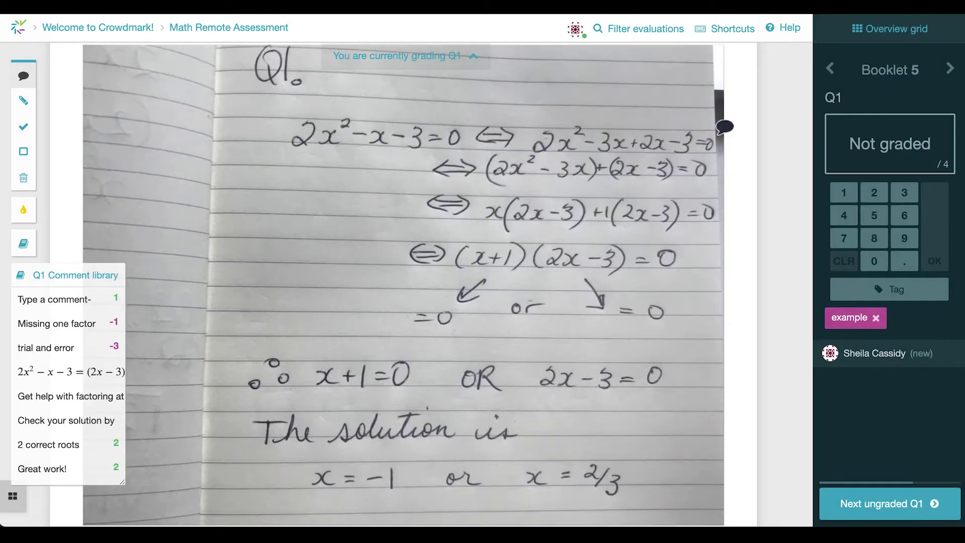
- Give Booklet 5's Q1 4/4 with a 'great work, keep it up!' comment, then check the Overview grid
left_click(845, 215)
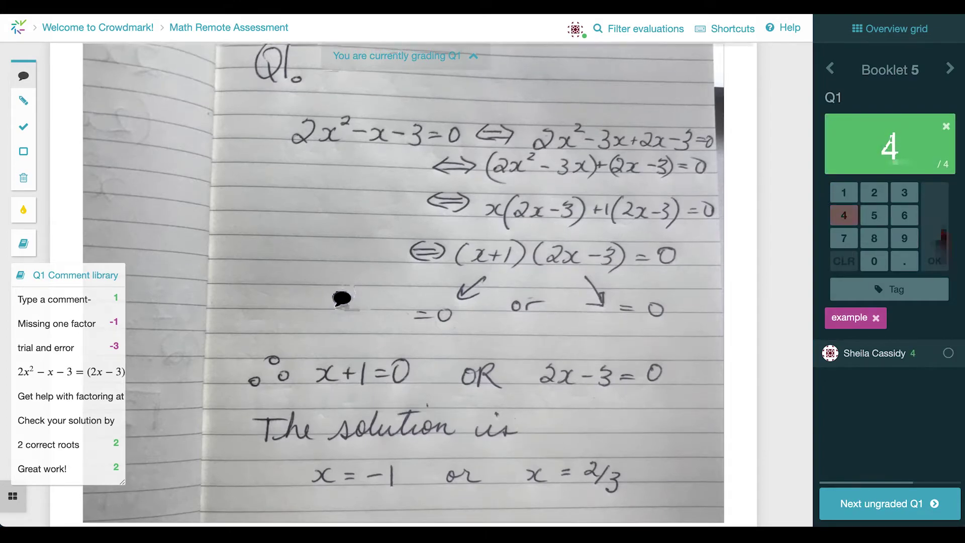
left_click(345, 297)
type("great work, keep it up!")
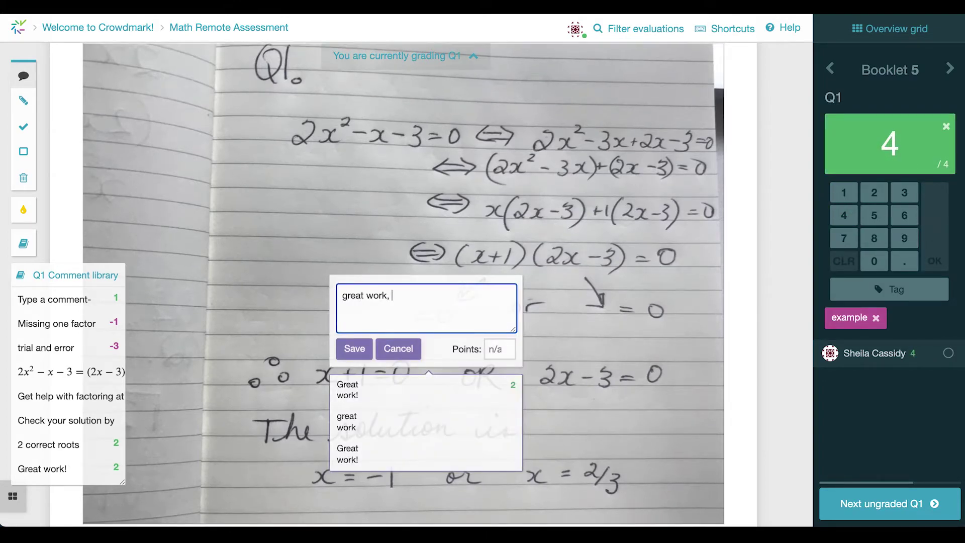
left_click(355, 349)
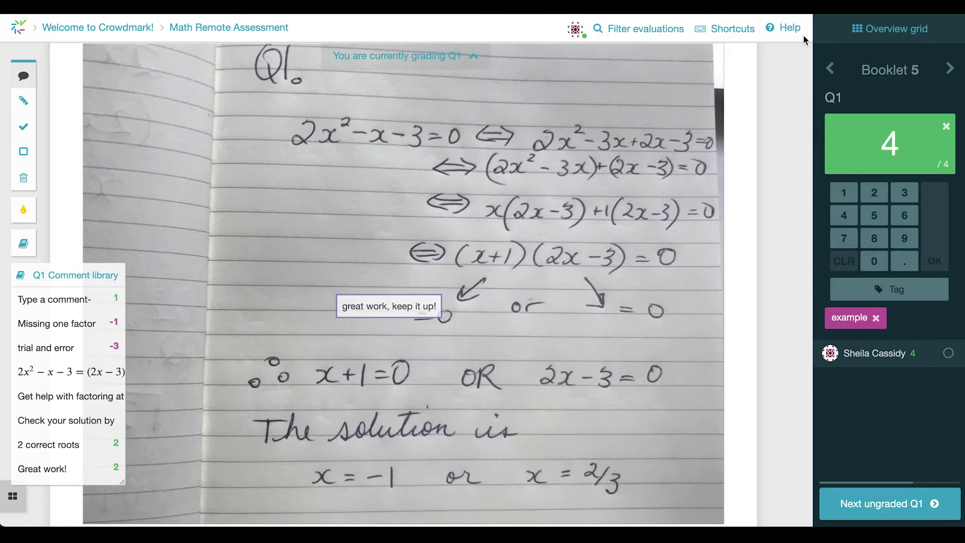
left_click(863, 28)
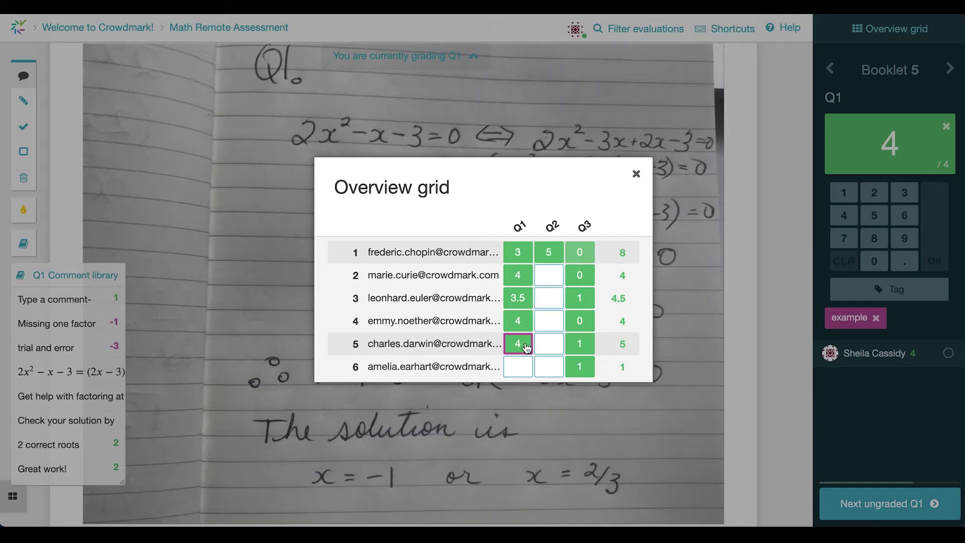
left_click(636, 174)
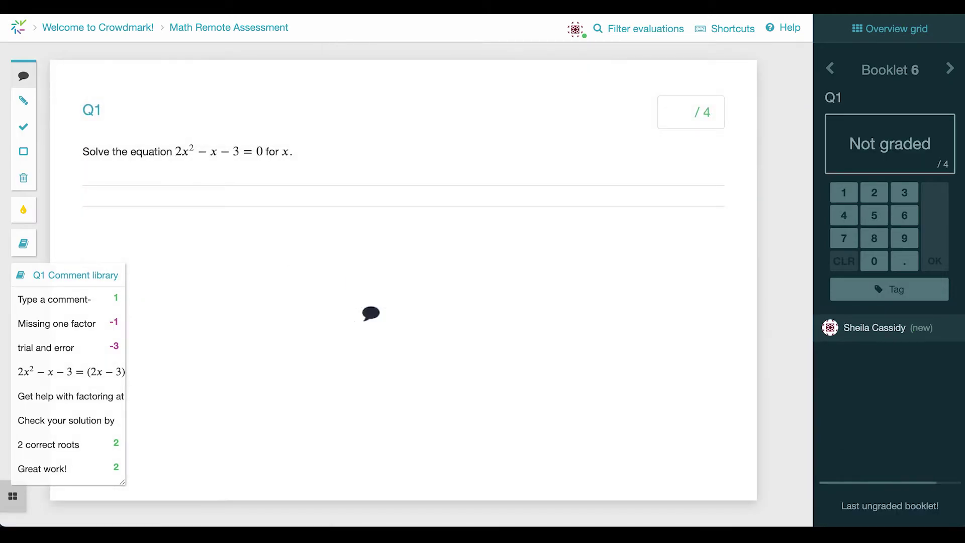
- Score Booklet 6's Q1 3/4, add the factoring and graph-check comments, and return to the assessment overview
scroll(389, 347, "down", 3)
scroll(389, 346, "up", 3)
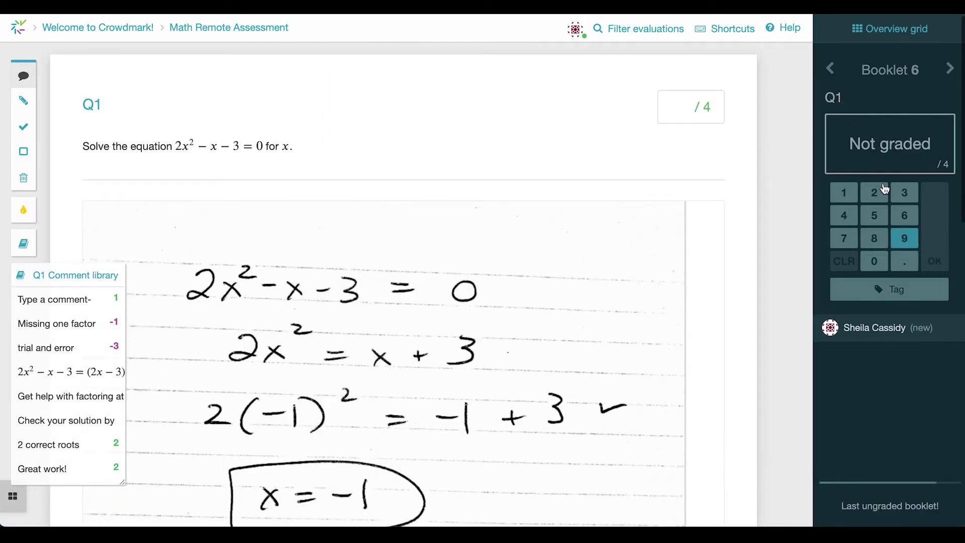
left_click(904, 192)
left_click(936, 215)
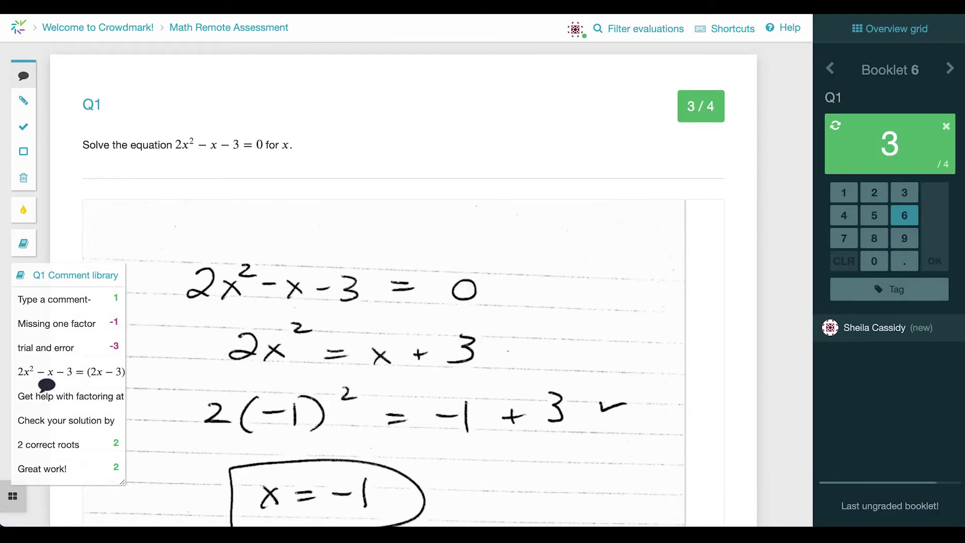
left_click_drag(31, 369, 503, 321)
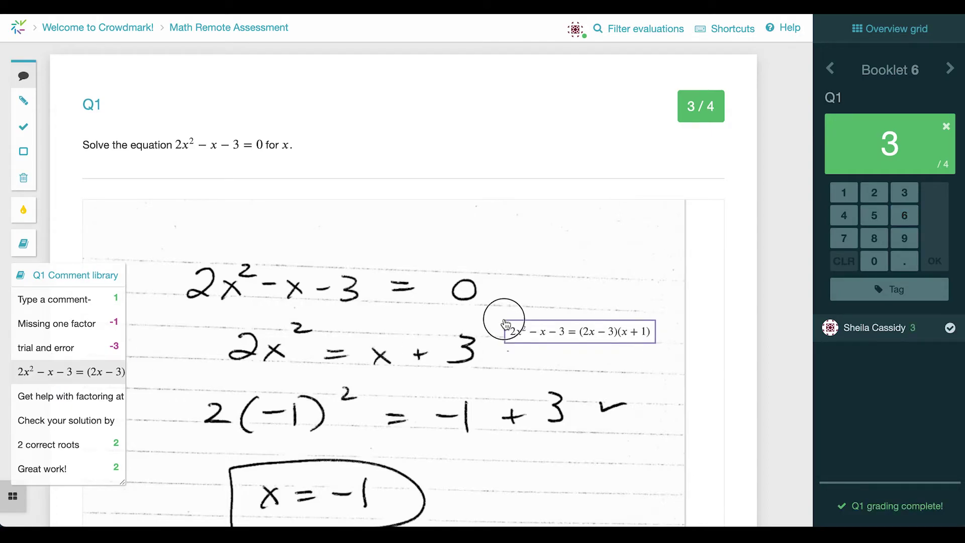
left_click_drag(22, 419, 488, 377)
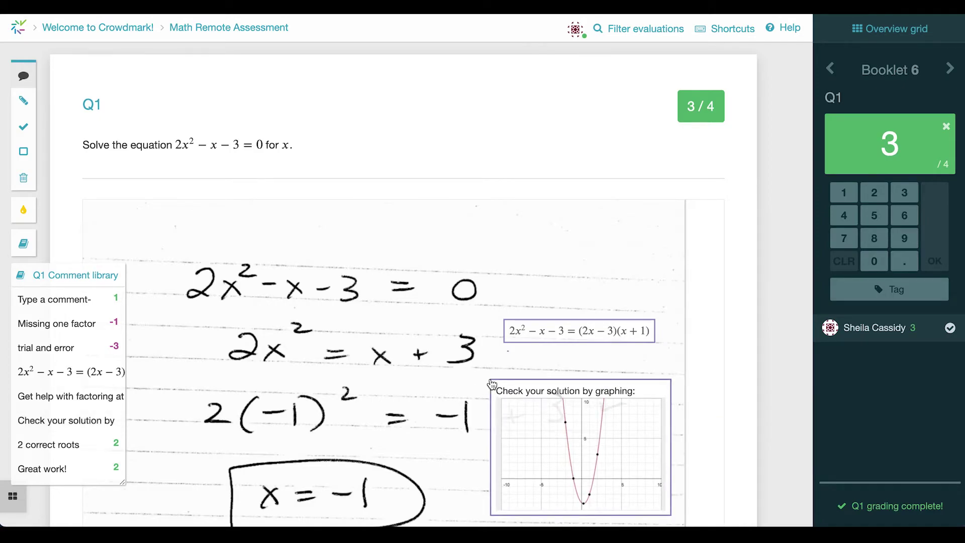
left_click(236, 28)
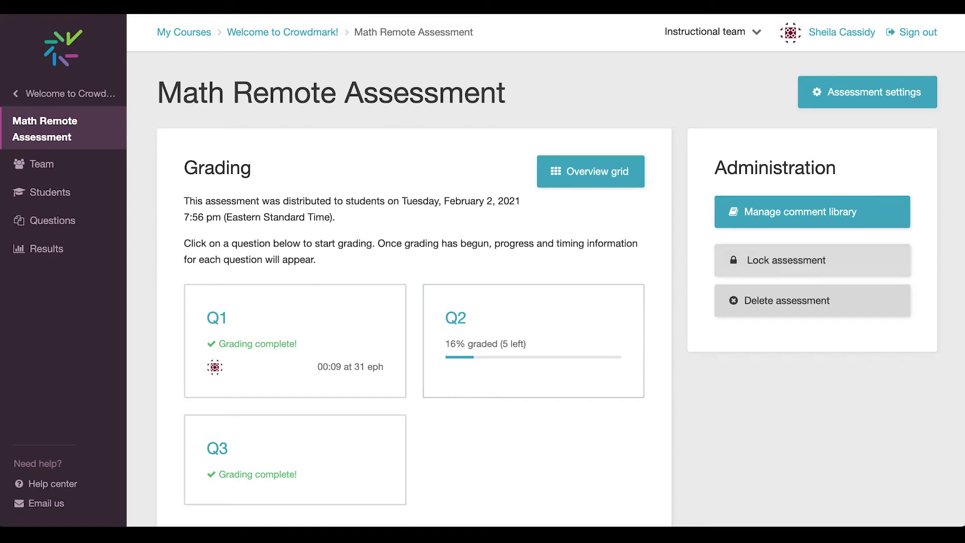
- On the Results page, change the student-view summary message to 'Great work!' and save it
left_click(47, 249)
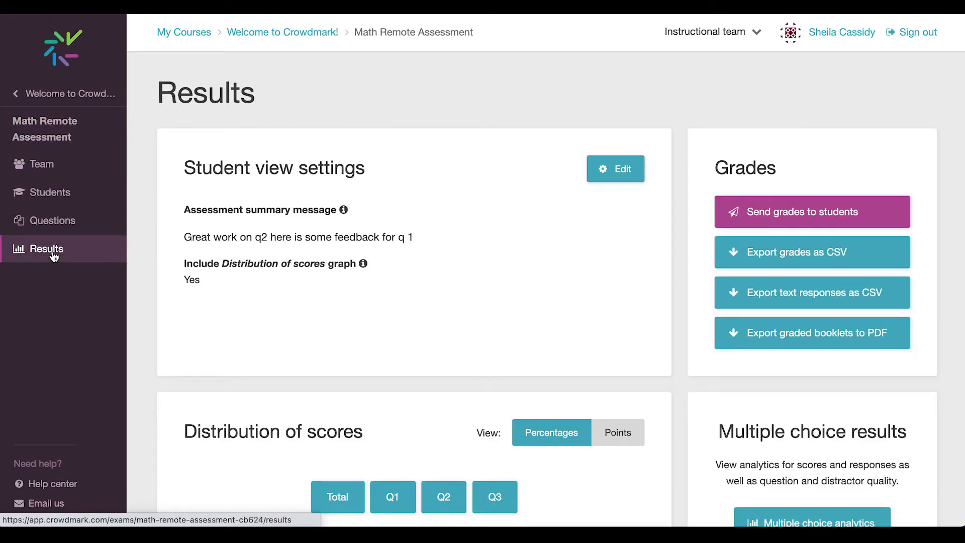
left_click(611, 168)
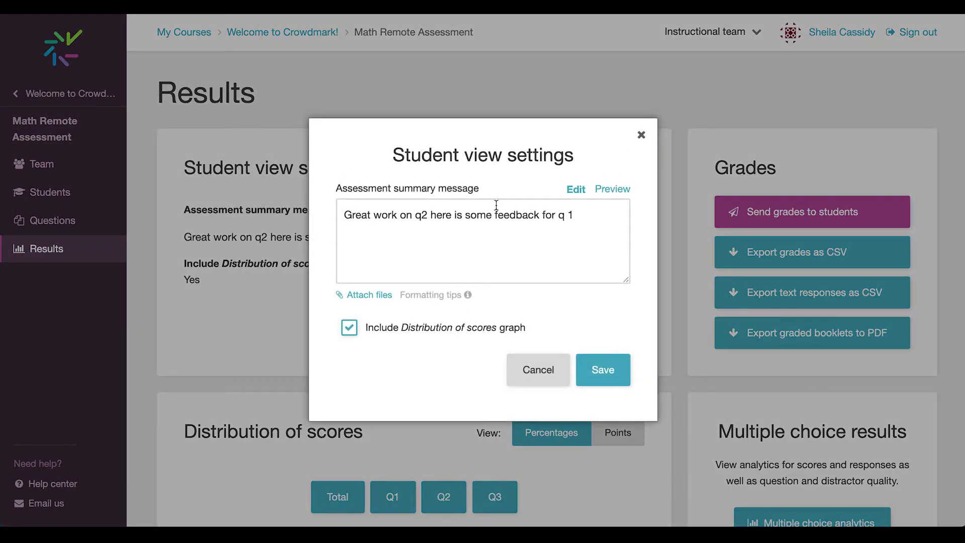
left_click(496, 205)
key("ctrl+a")
type("Great work!")
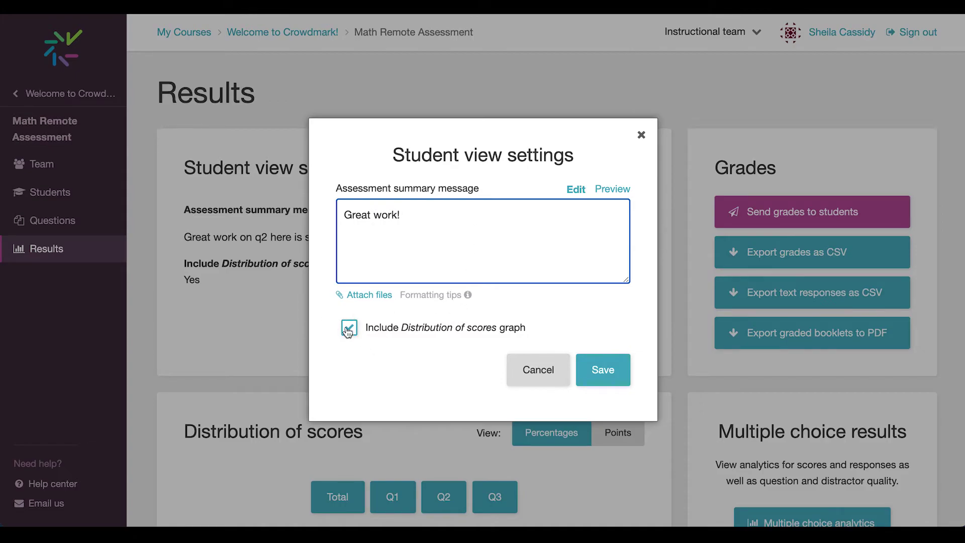
left_click(610, 369)
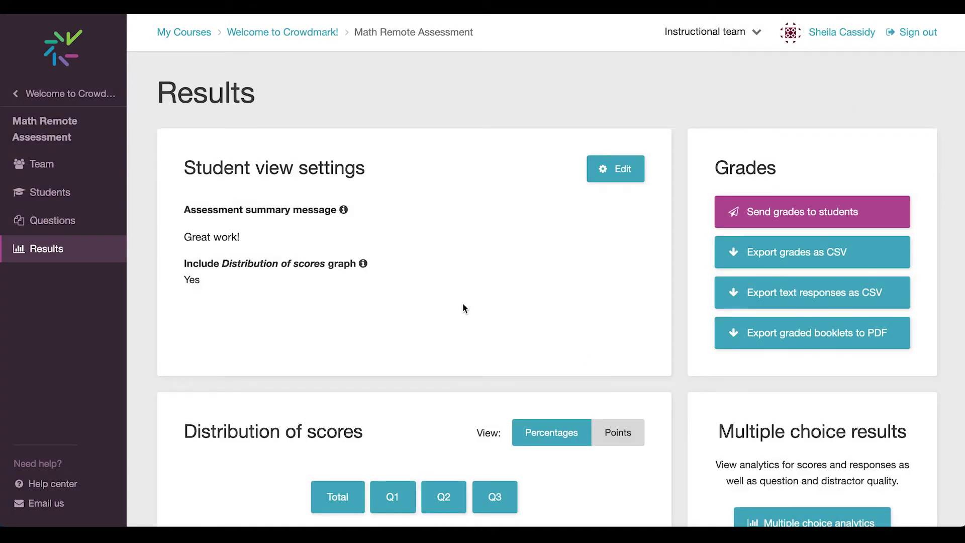
- Send the grades to all students by email and confirm
scroll(463, 307, "down", 6)
scroll(463, 307, "up", 3)
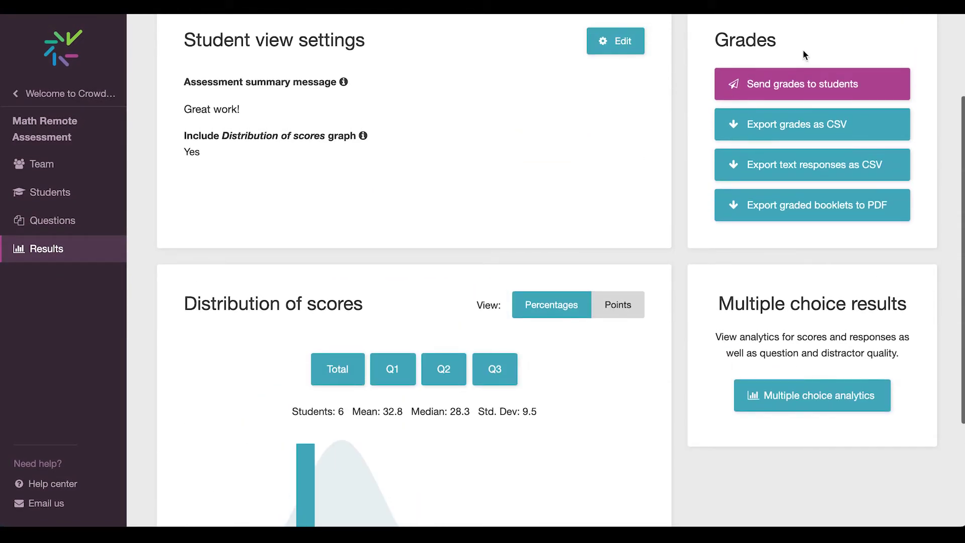
left_click(796, 83)
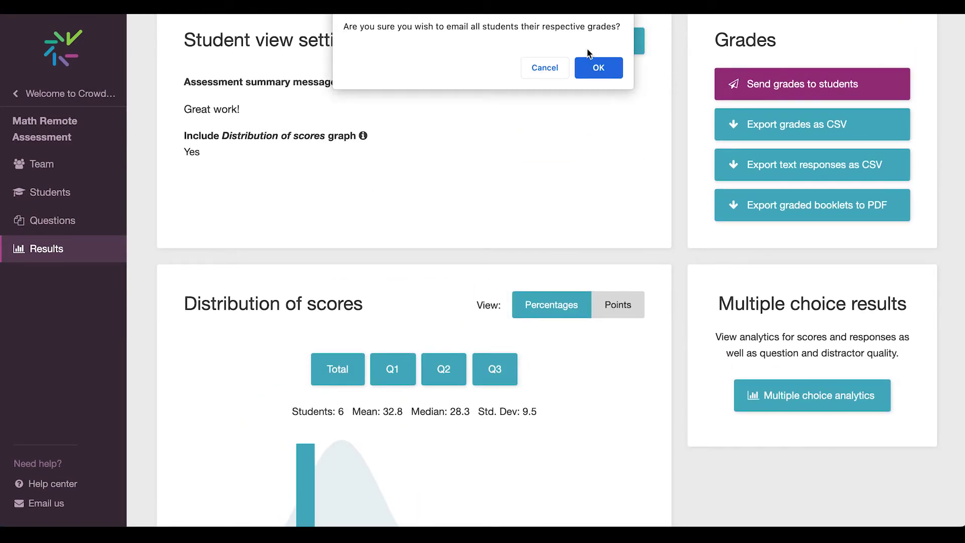
left_click(589, 76)
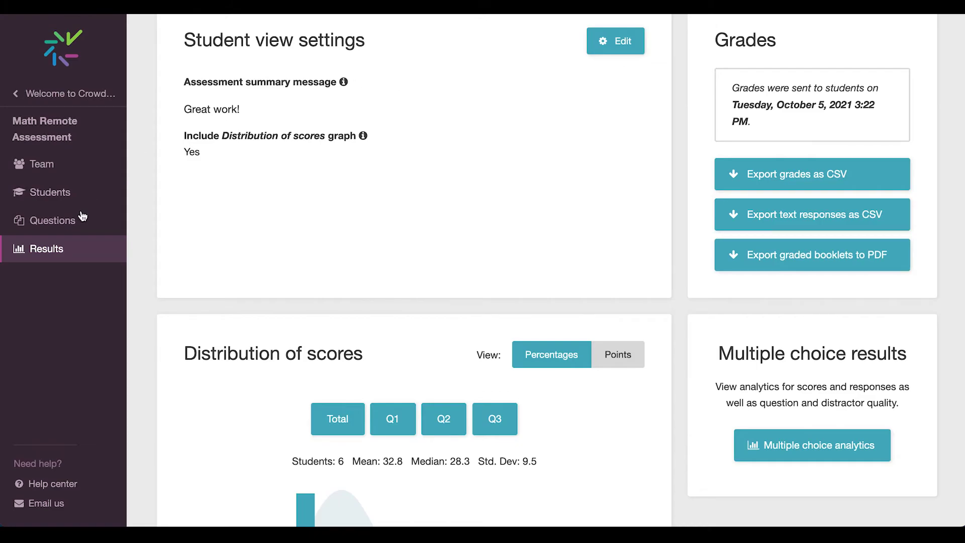
- Open the first student's score view and scroll down to the Q1 card scored 3/4
left_click(56, 198)
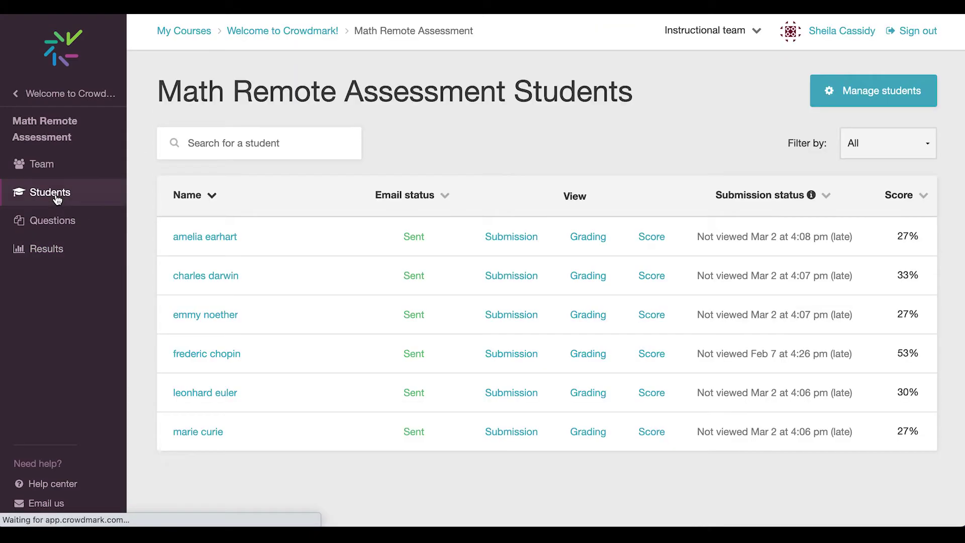
left_click(645, 238)
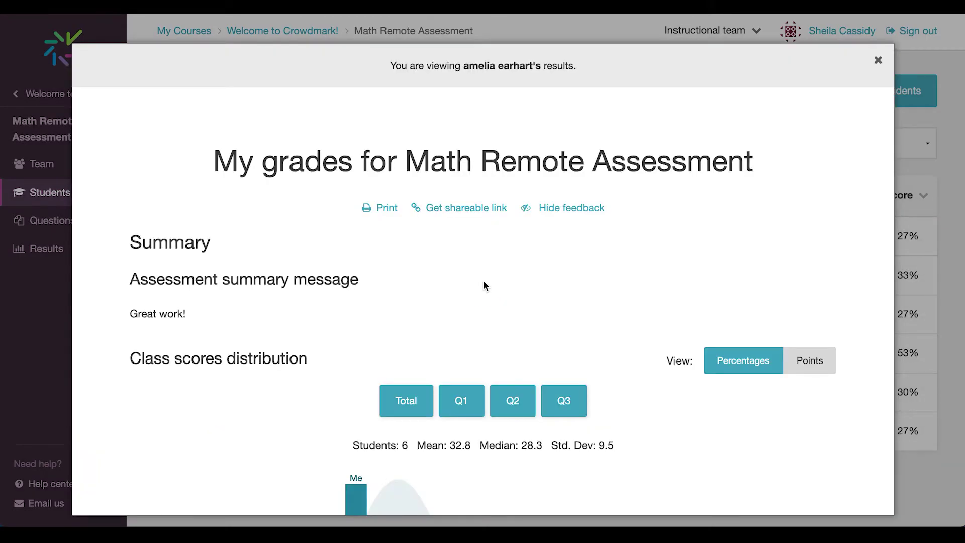
scroll(484, 285, "down", 15)
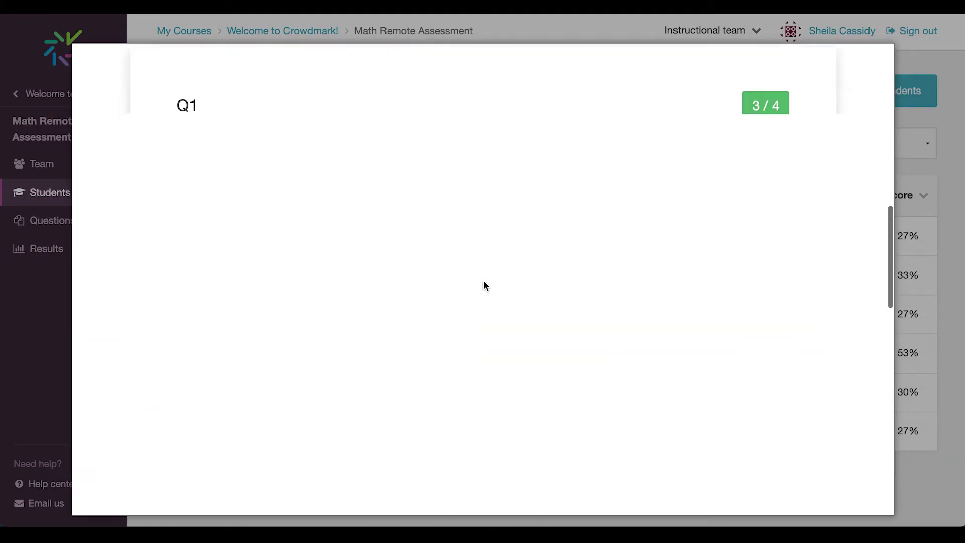
scroll(484, 285, "down", 1)
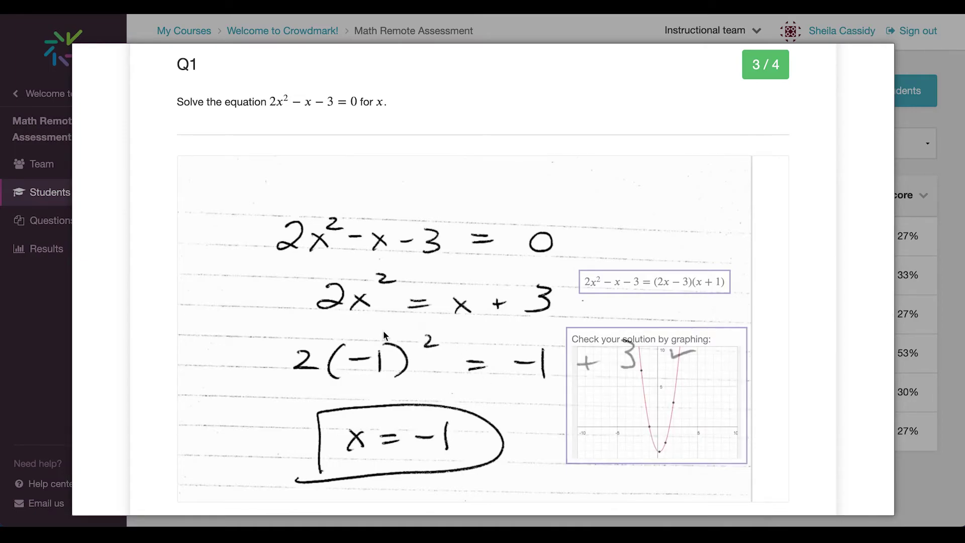
scroll(382, 331, "down", 1)
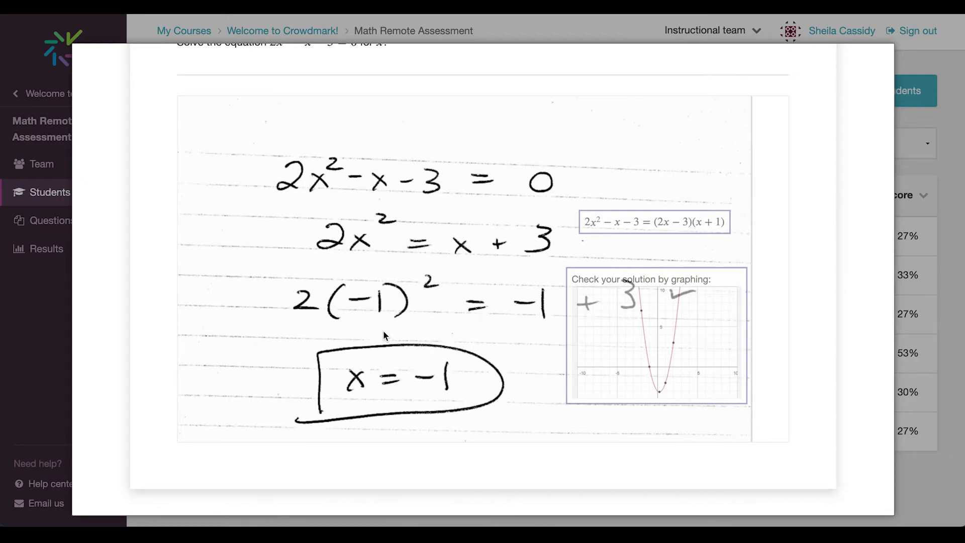